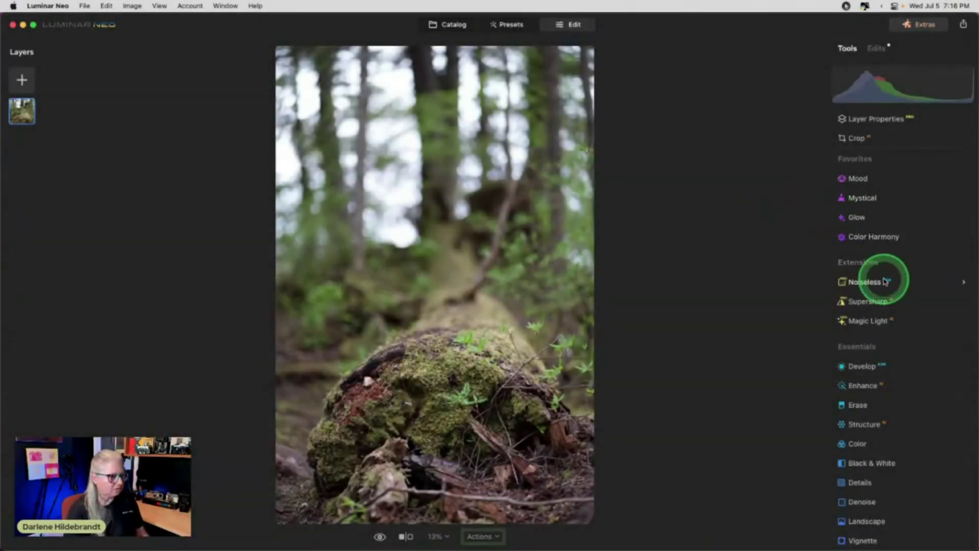
Set the Develop camera profile to Camera ST from External Profiles.
click(887, 283)
click(890, 283)
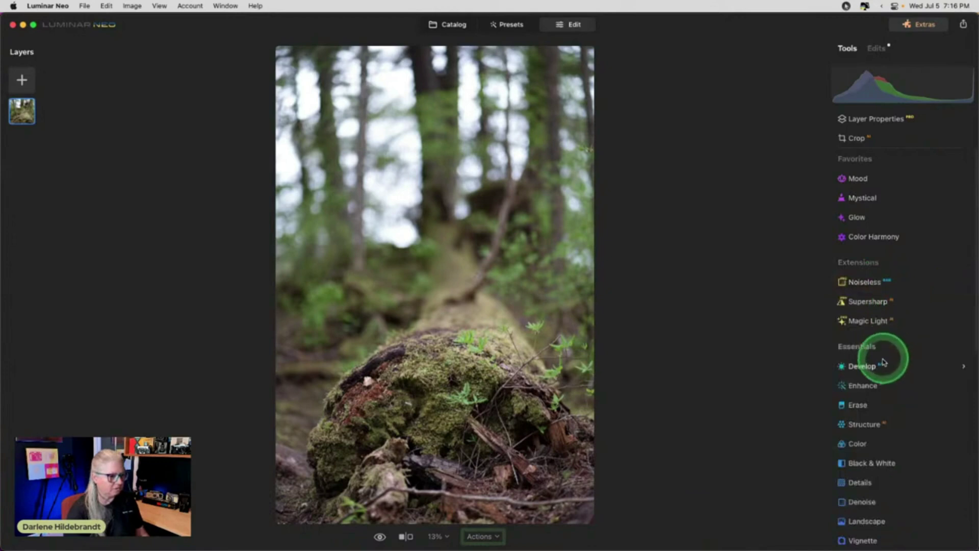
click(888, 372)
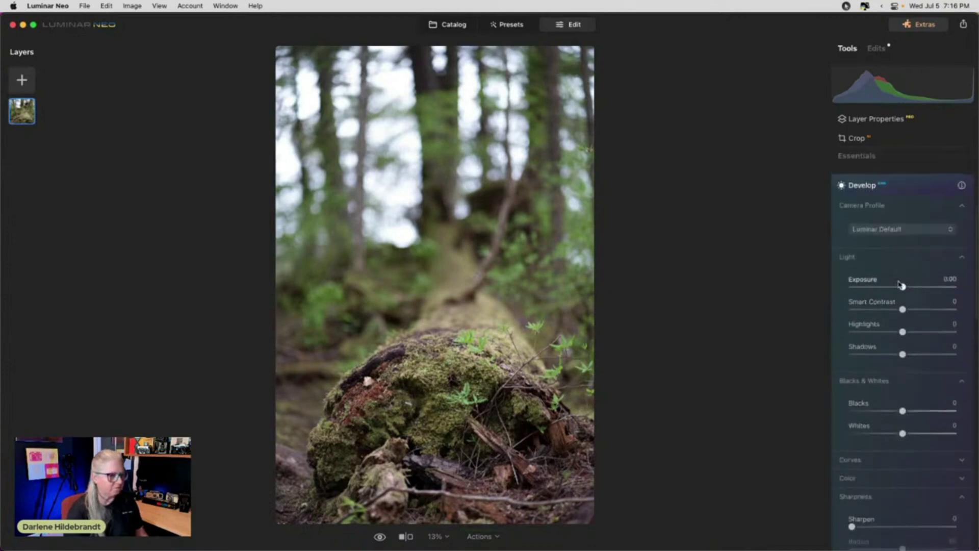
click(899, 260)
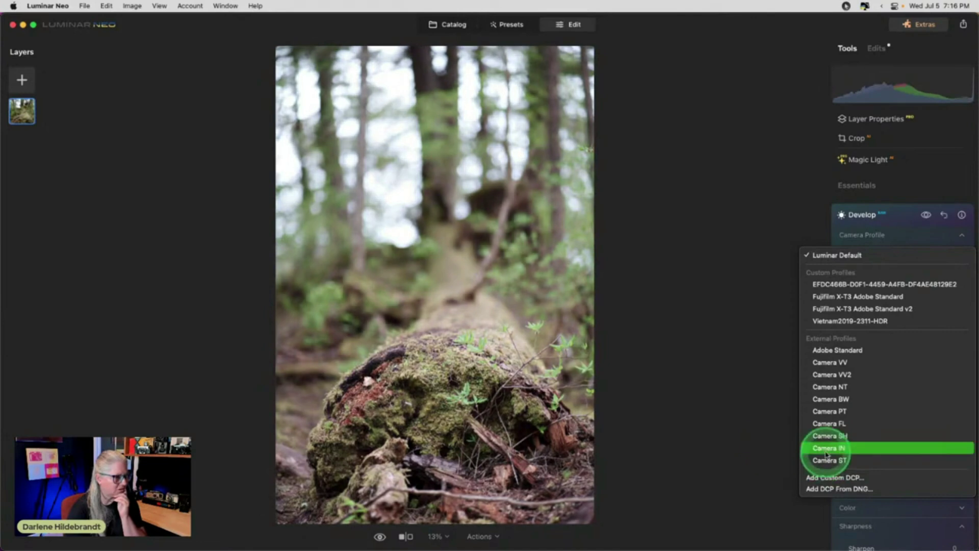
click(828, 459)
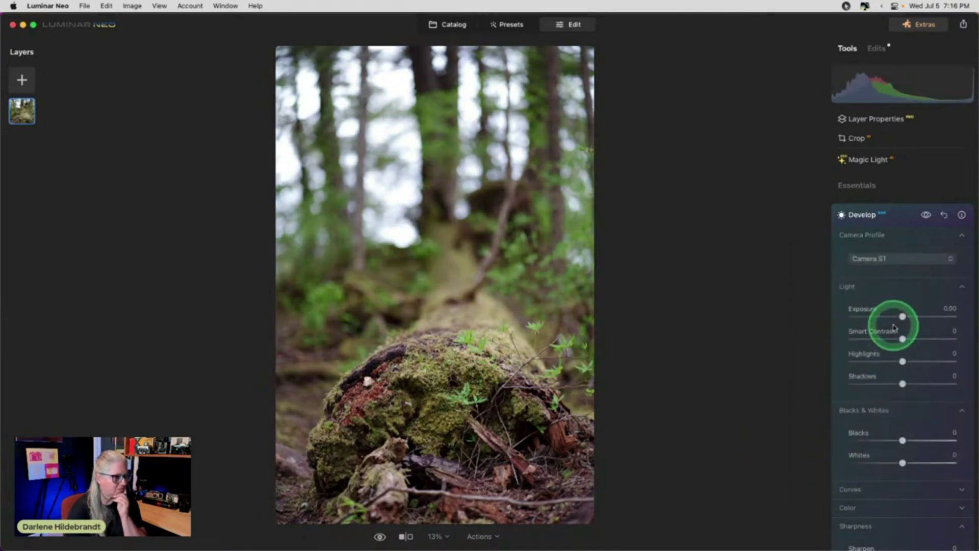
click(892, 258)
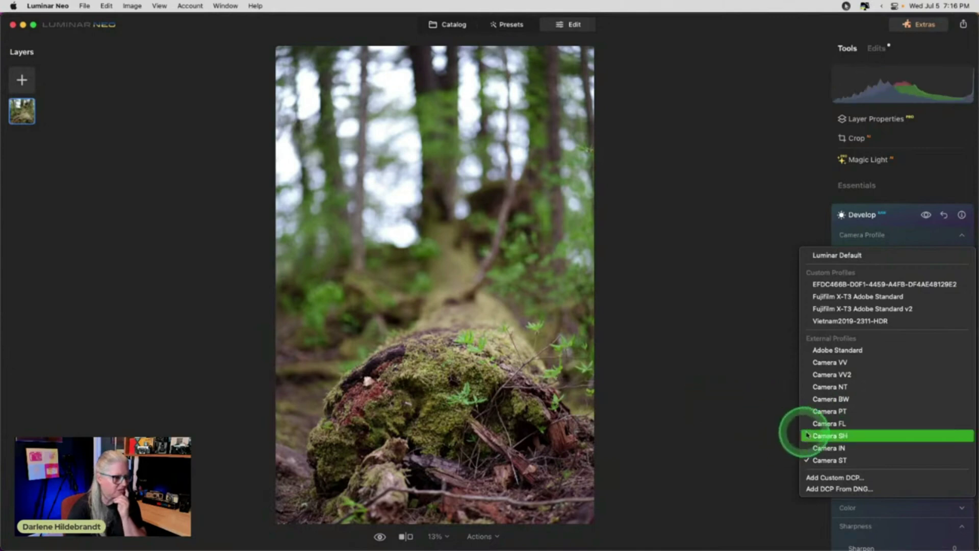
click(912, 232)
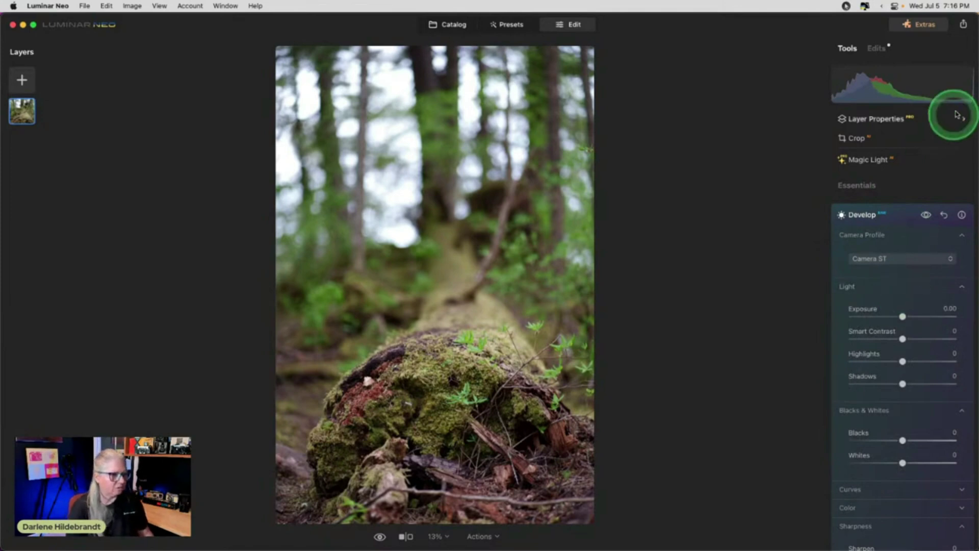
Watching clipping warnings, set Whites to 27, raise Exposure and darken Blacks to -22.
mouse_move(965, 93)
key(shift+j)
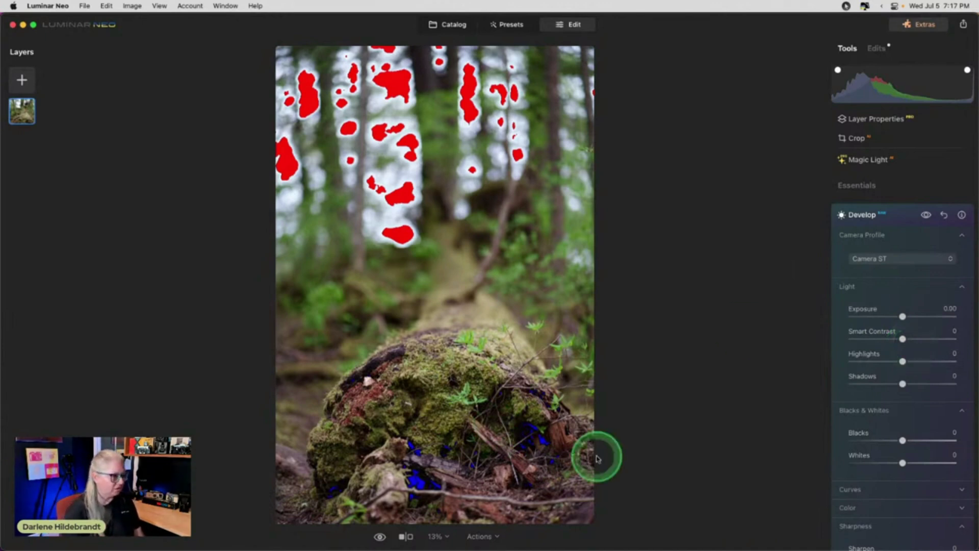
key(j)
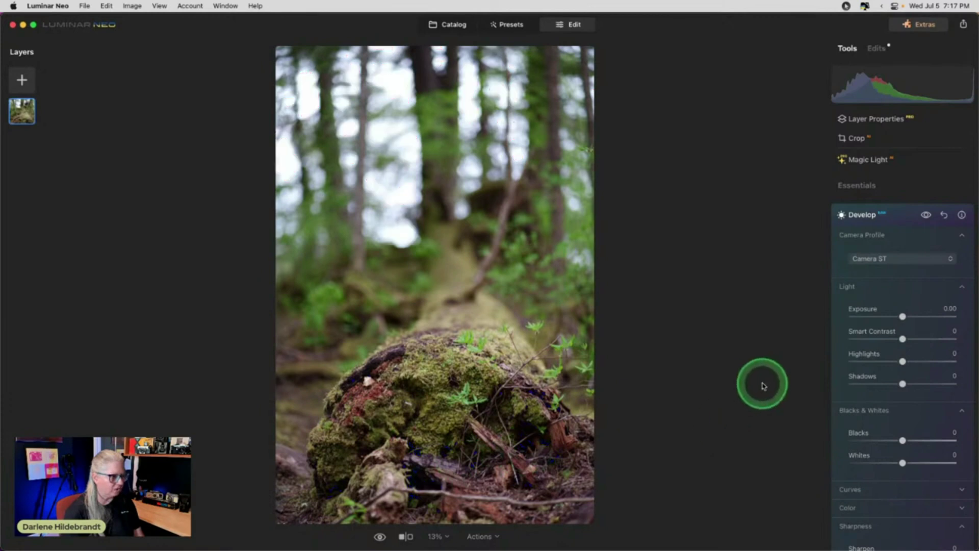
drag(903, 463, 945, 460)
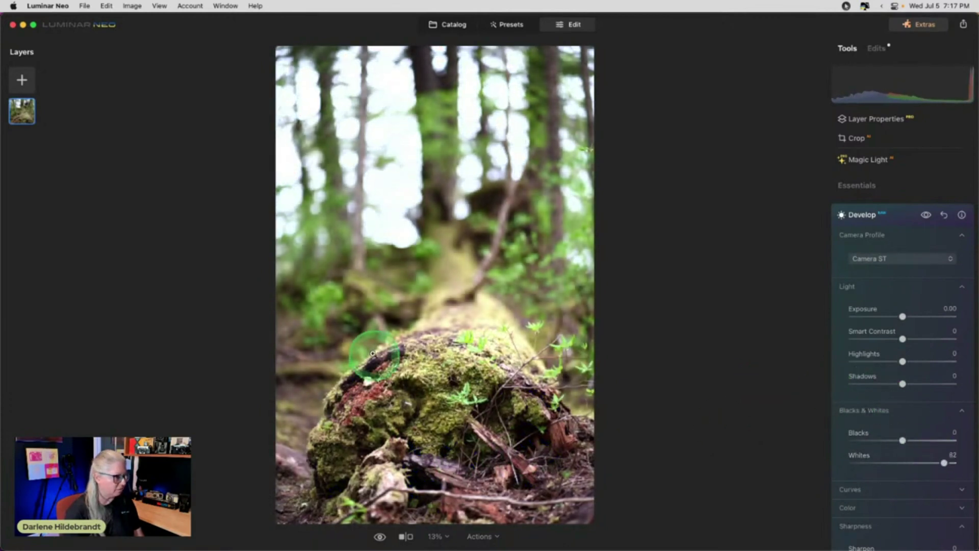
key(j)
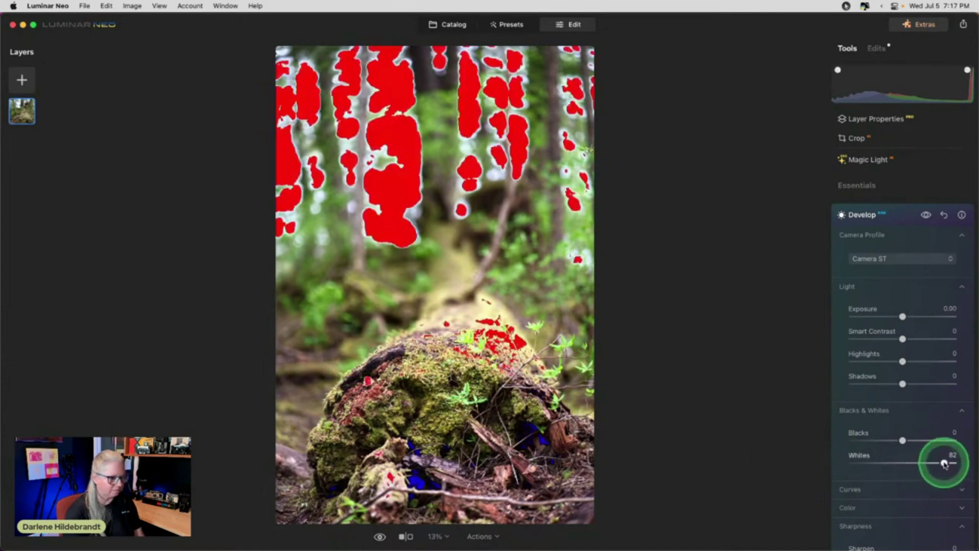
drag(943, 461, 916, 462)
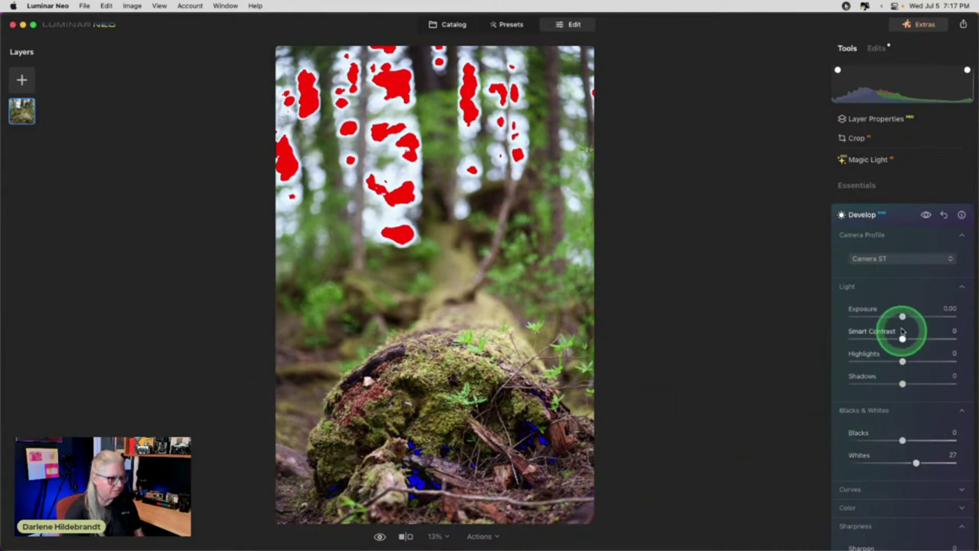
drag(902, 317, 907, 317)
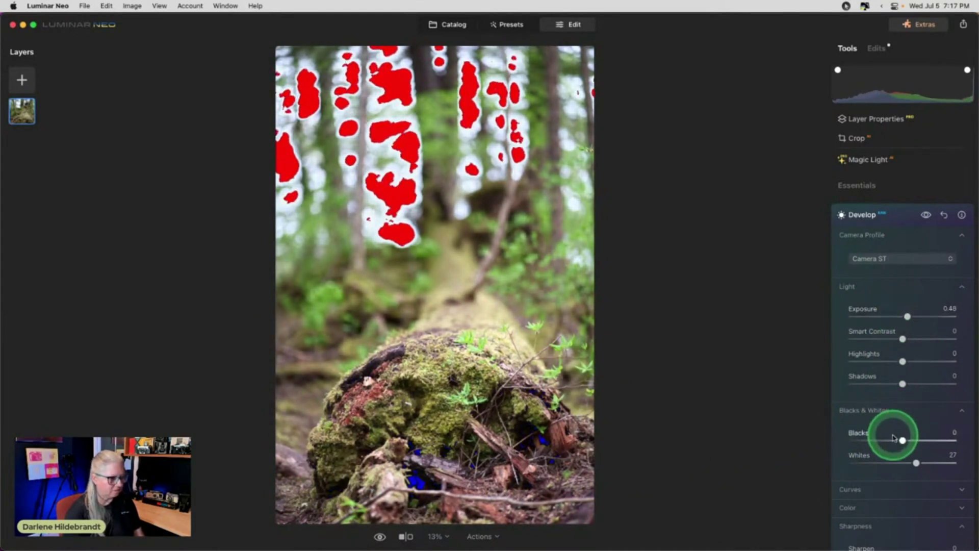
drag(903, 441, 896, 441)
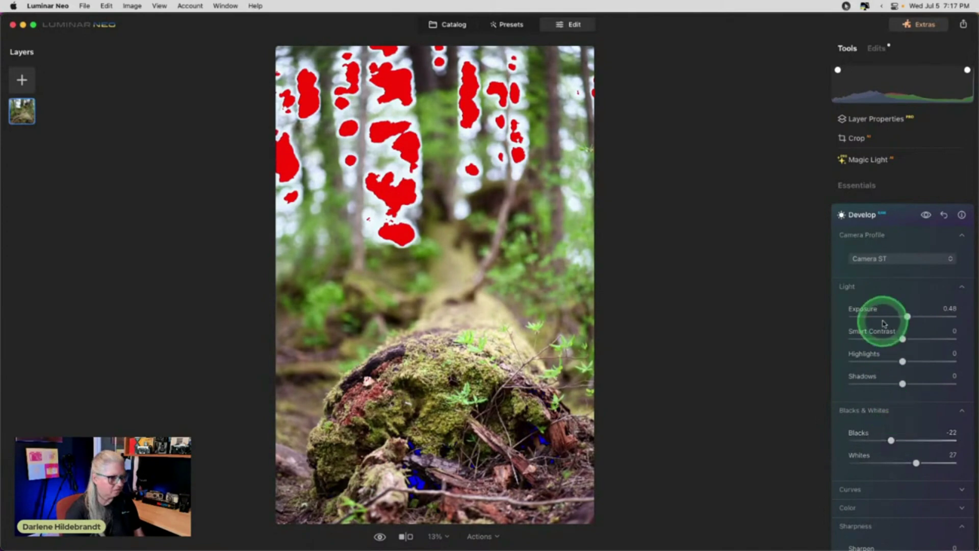
Enable Auto Fix Chromatic Aberrations and Auto Defringe in Optics.
scroll(876, 334, down, 5)
scroll(879, 339, down, 4)
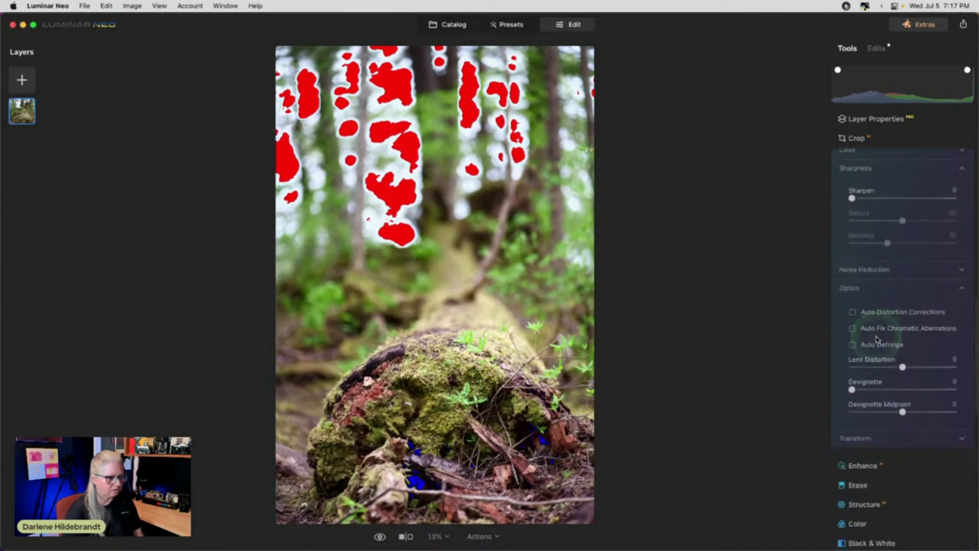
click(852, 344)
click(852, 328)
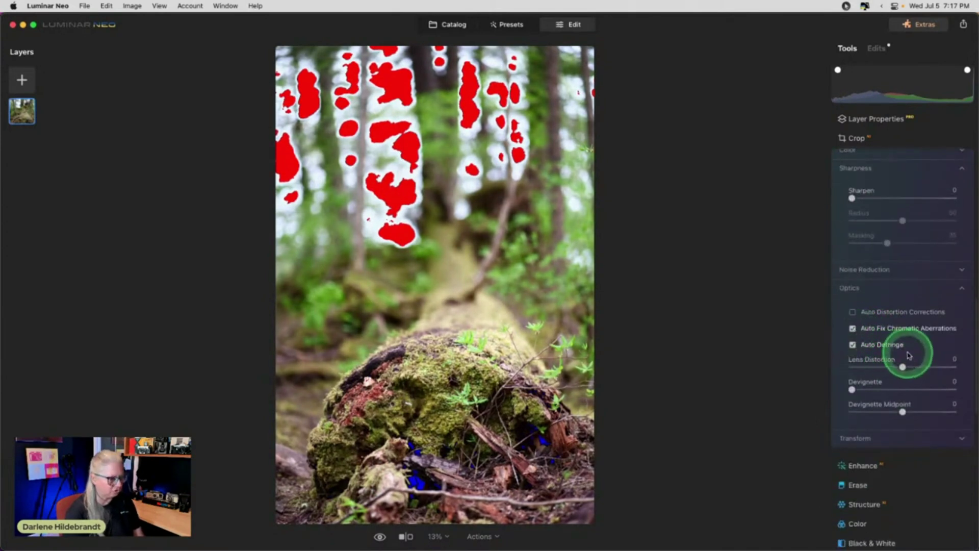
Settle Exposure at 0.25 and pull Highlights down to -61 while checking clipping.
key(j)
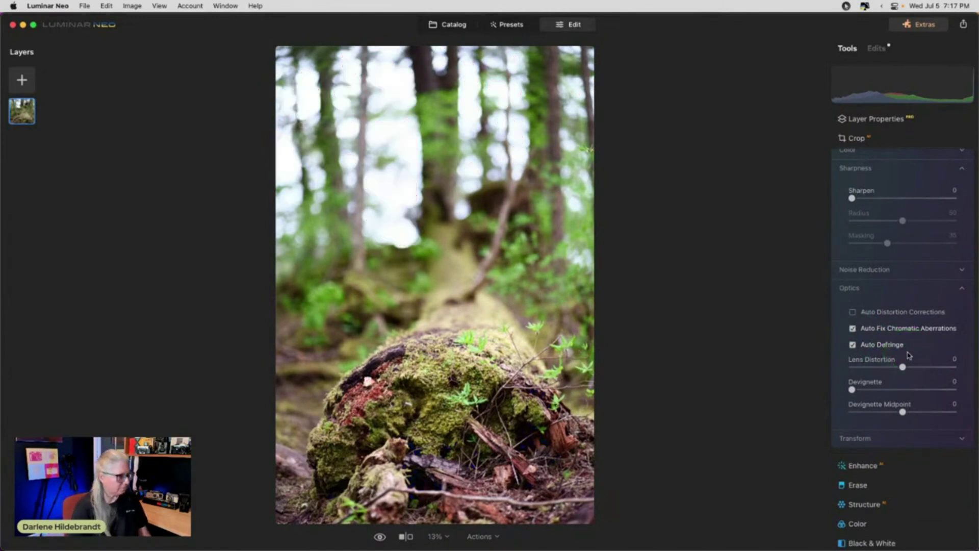
scroll(908, 355, up, 8)
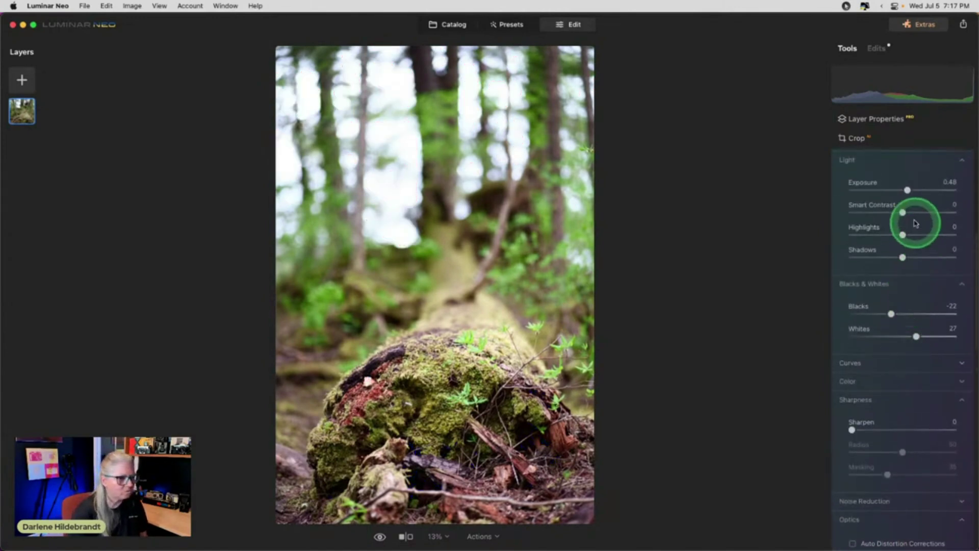
drag(910, 191, 905, 190)
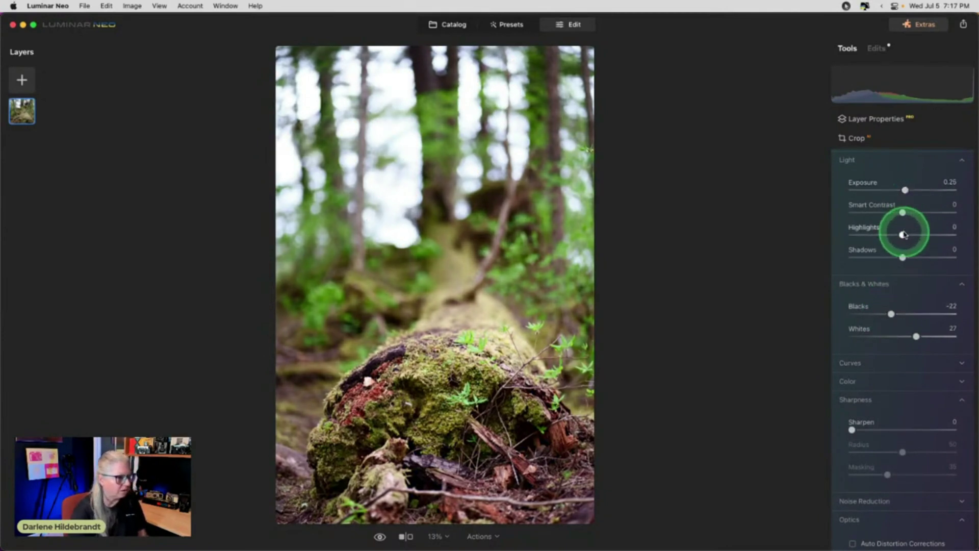
drag(903, 235, 873, 236)
key(j)
Apply the Daylight white balance preset in Color, after briefly trying As Shot.
scroll(889, 266, up, 4)
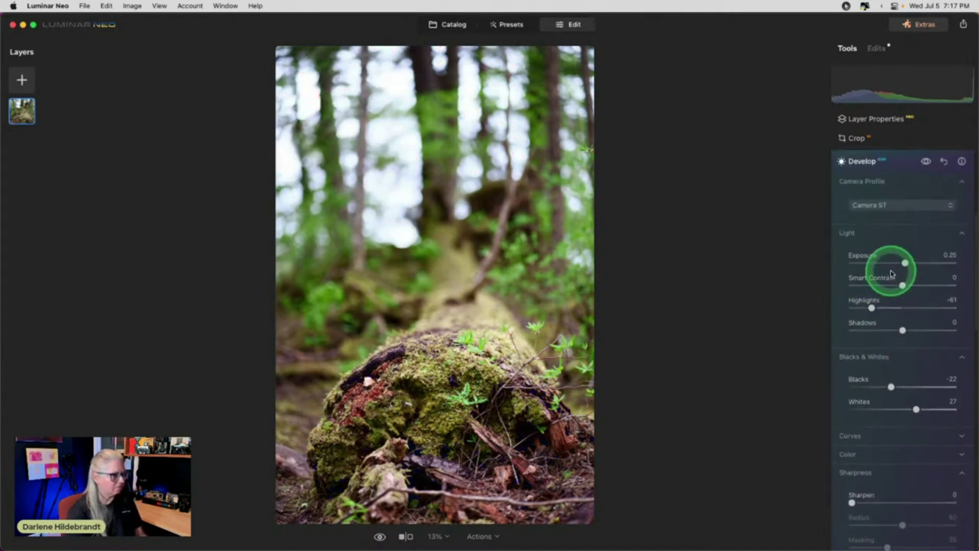
scroll(895, 244, down, 4)
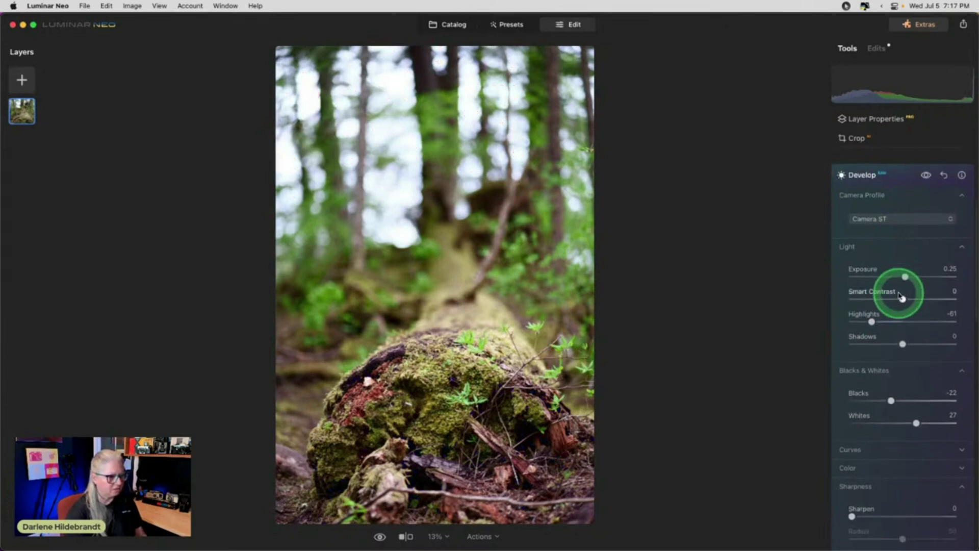
scroll(899, 296, down, 1)
click(881, 321)
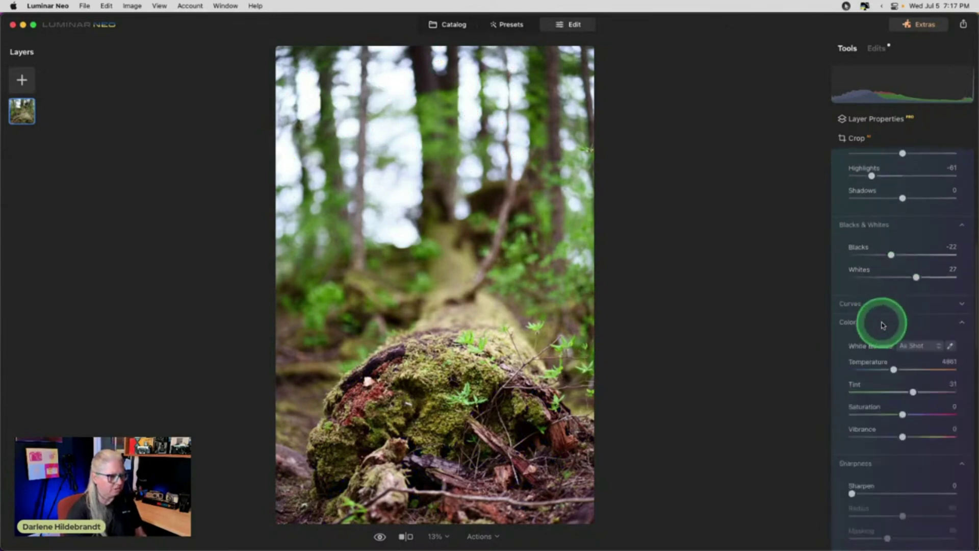
scroll(883, 325, down, 1)
click(900, 305)
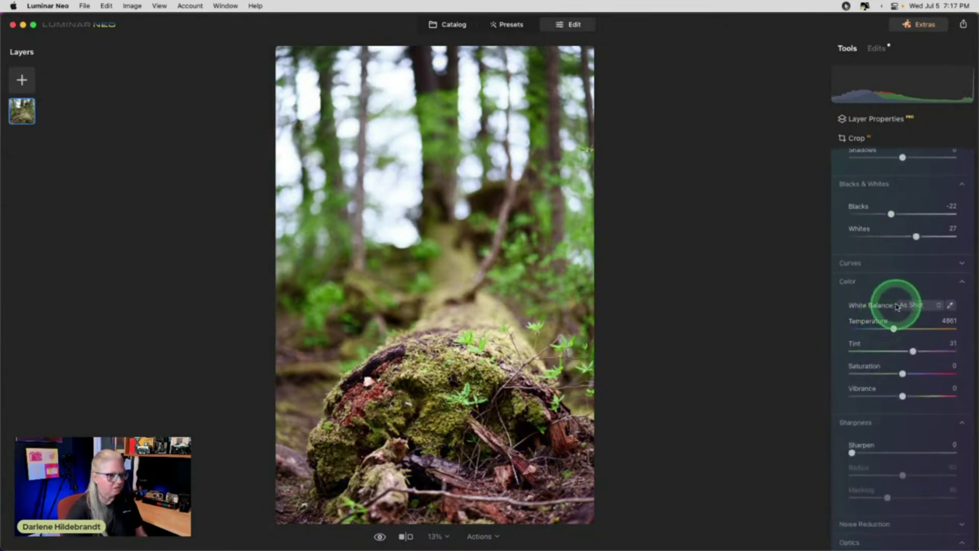
click(912, 337)
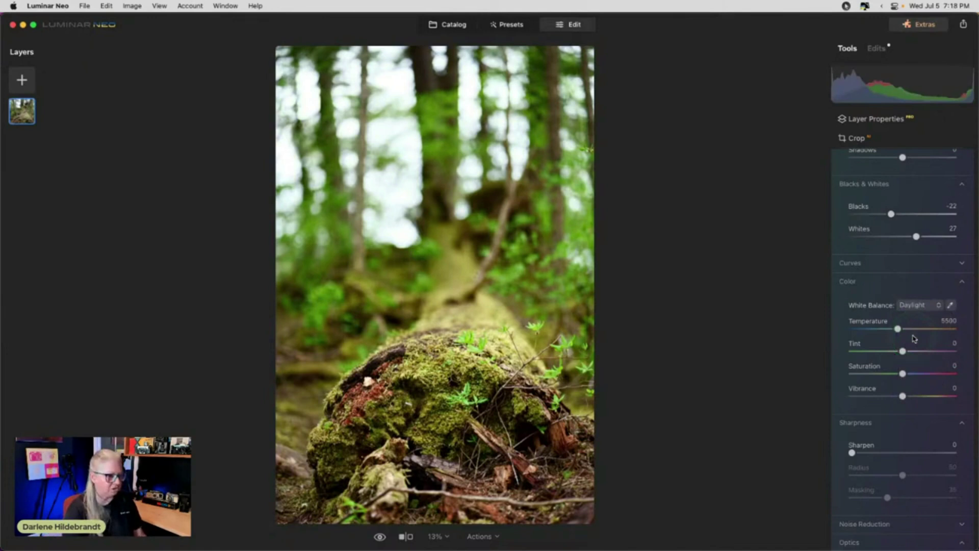
click(912, 307)
click(915, 321)
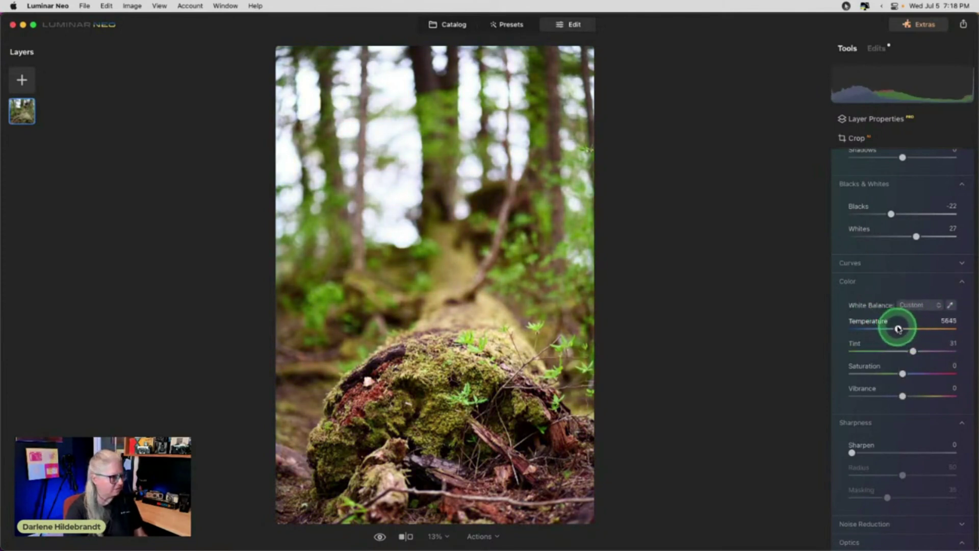
click(915, 304)
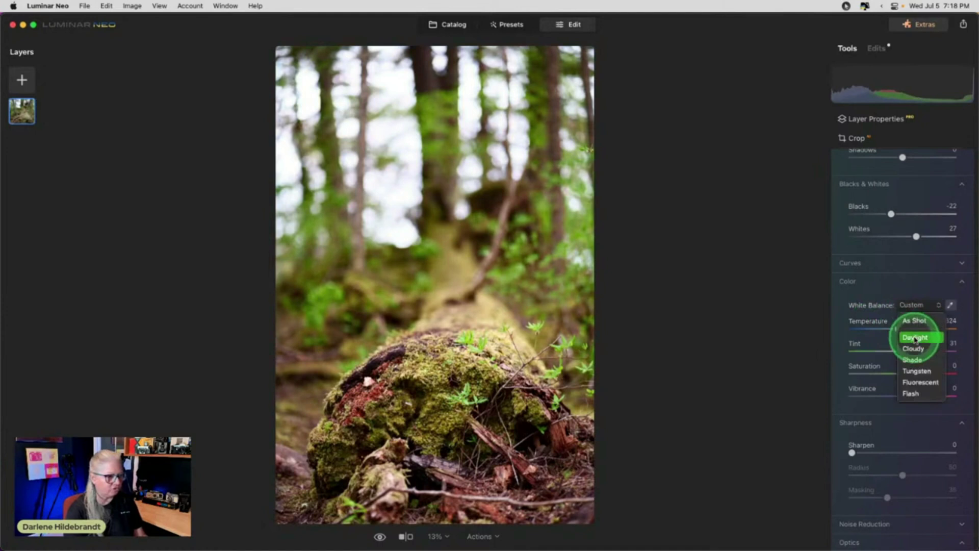
click(916, 338)
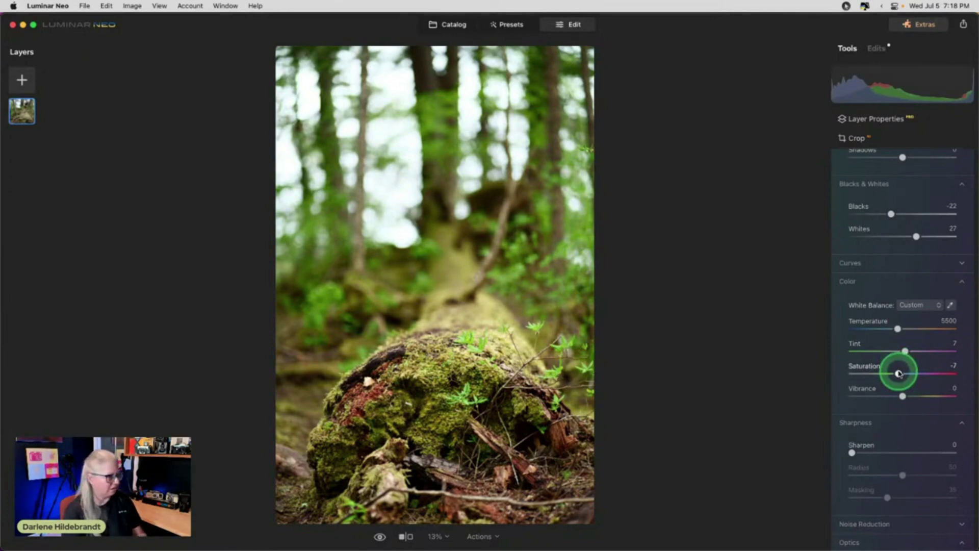
Compare against the original, set Saturation to -7, and collapse Develop.
key(backslash)
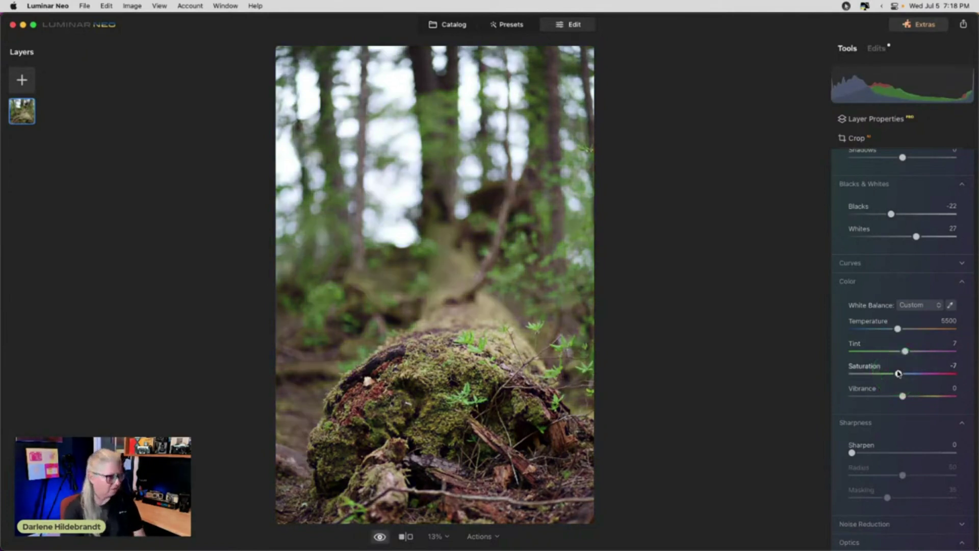
key(backslash)
key(backslash)
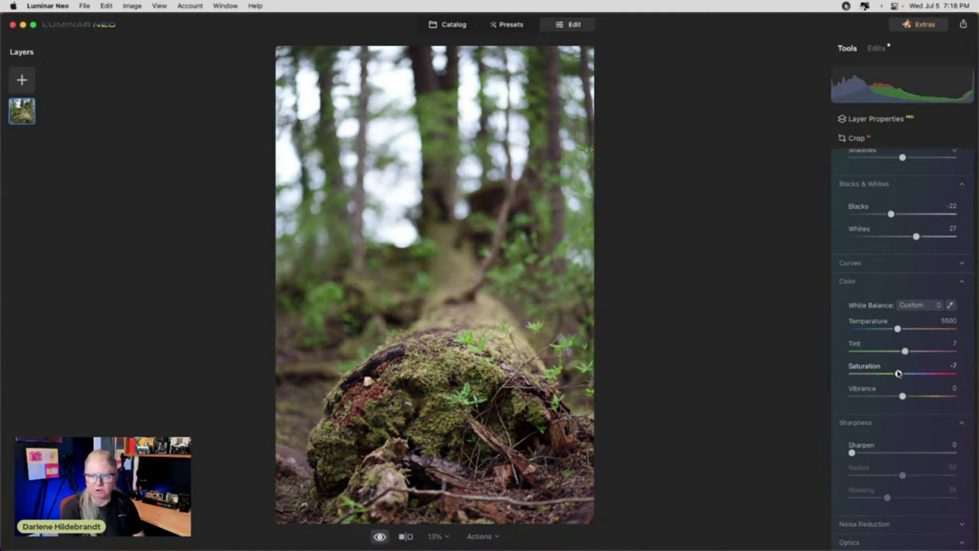
key(backslash)
scroll(898, 373, up, 5)
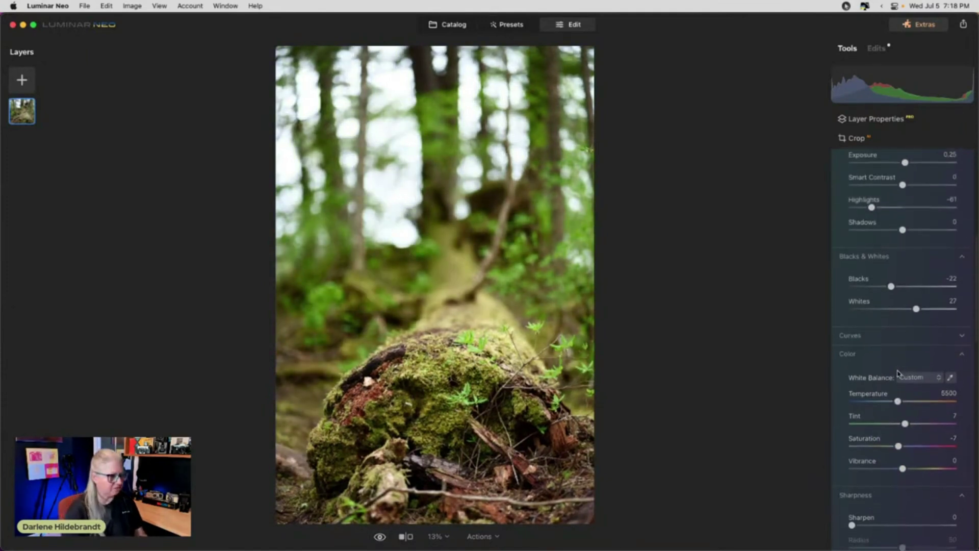
drag(894, 237, 894, 211)
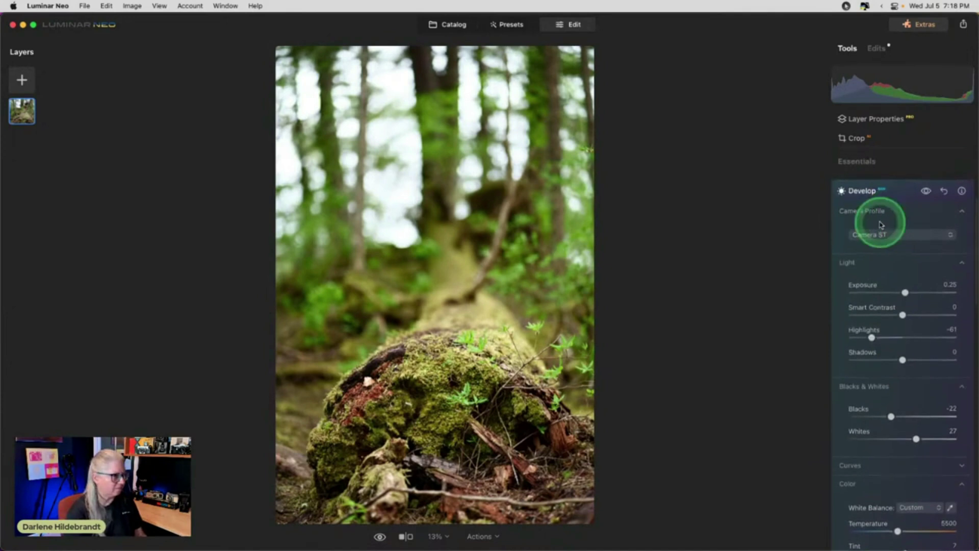
click(896, 192)
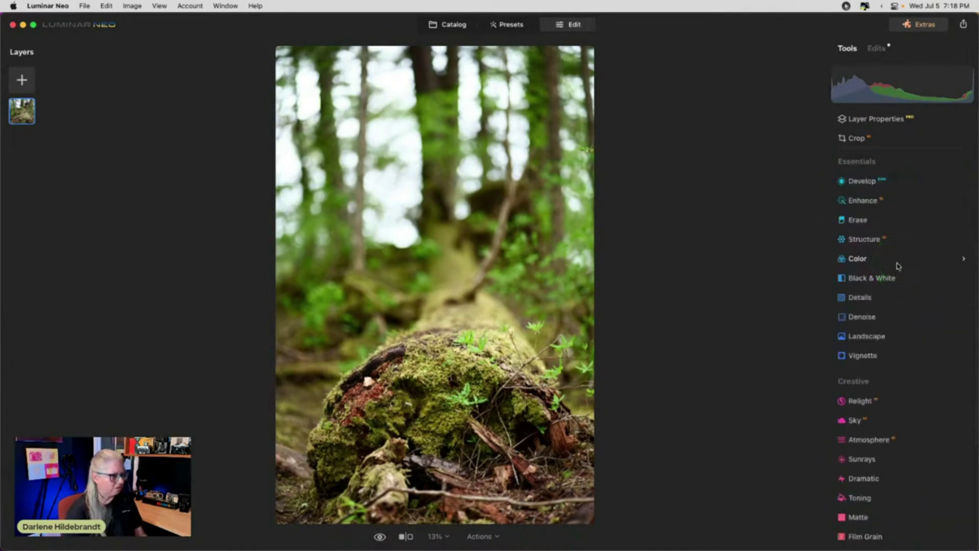
Add Sunrays and place the sun centre up among the treetops.
scroll(899, 266, down, 5)
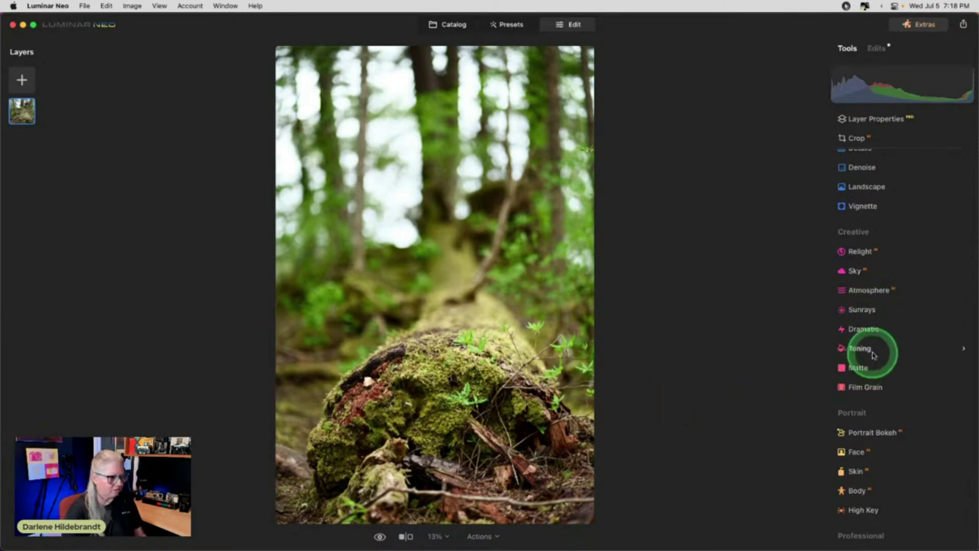
click(869, 310)
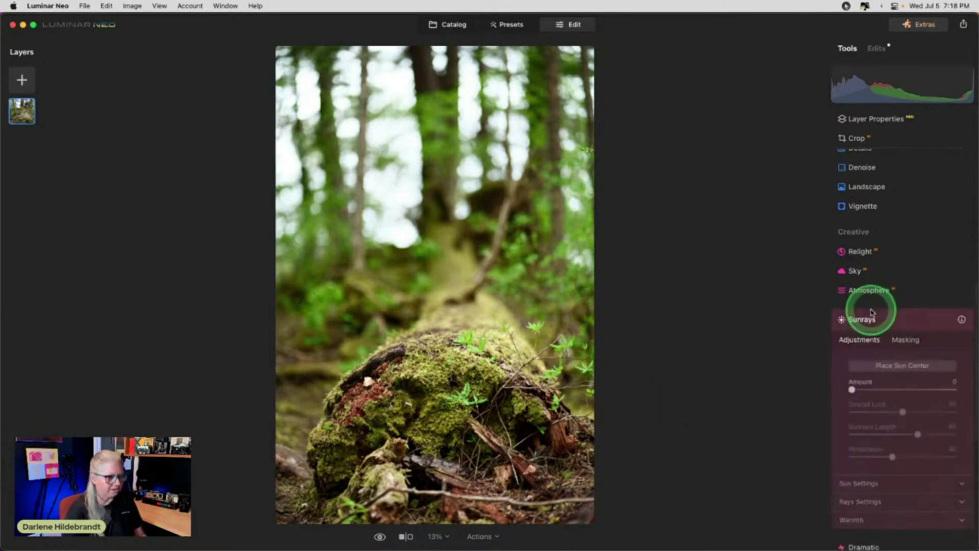
drag(858, 389, 900, 389)
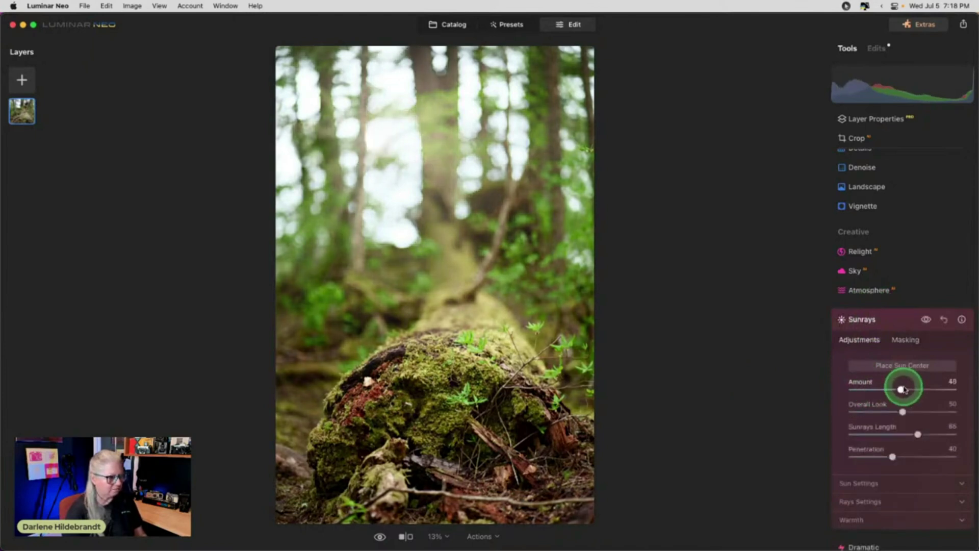
click(897, 365)
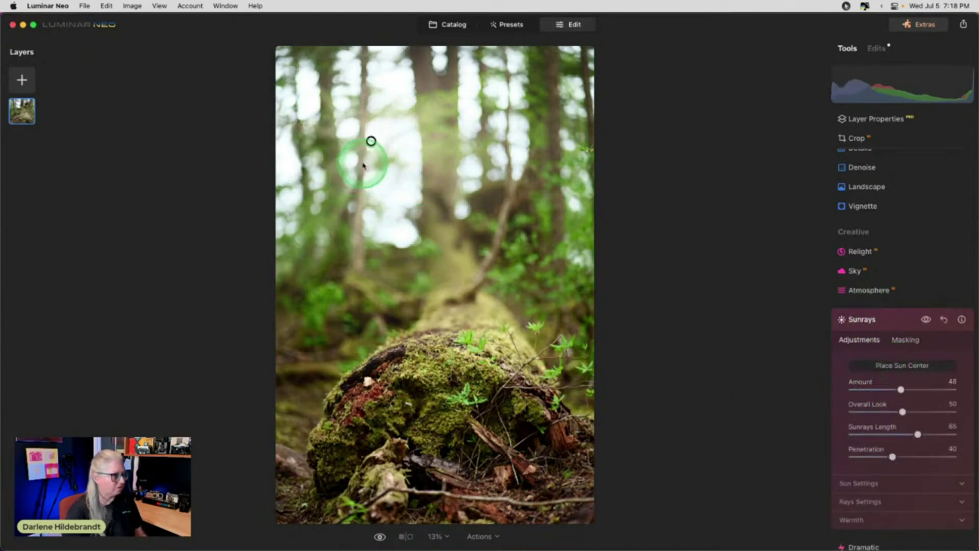
mouse_move(372, 141)
mouse_down()
mouse_move(397, 118)
mouse_move(416, 141)
mouse_move(470, 100)
mouse_move(472, 108)
mouse_move(471, 82)
mouse_up()
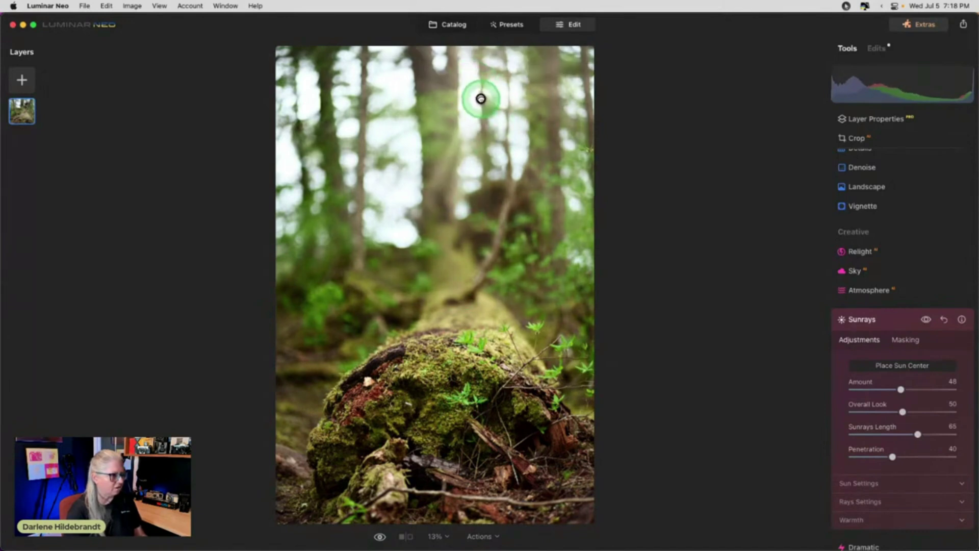
drag(481, 98, 496, 203)
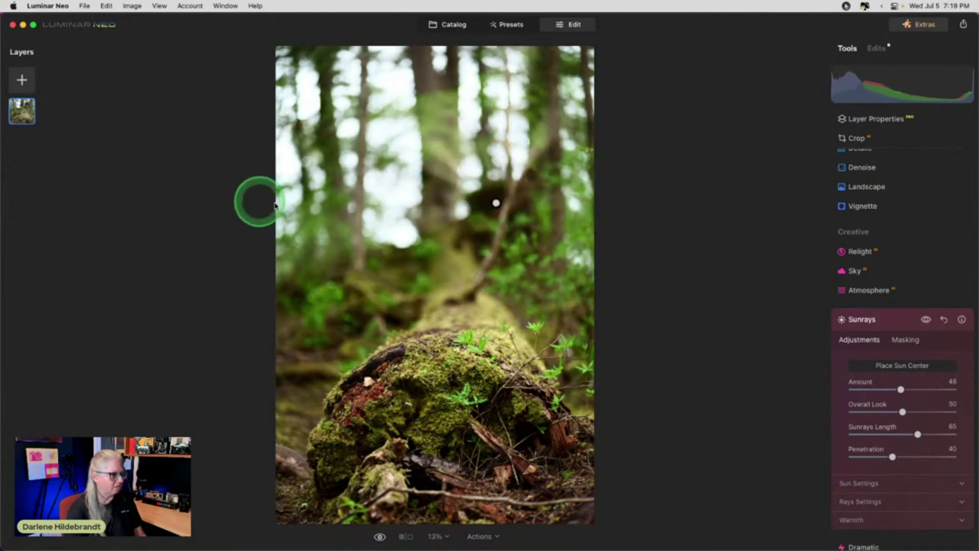
drag(484, 184, 472, 164)
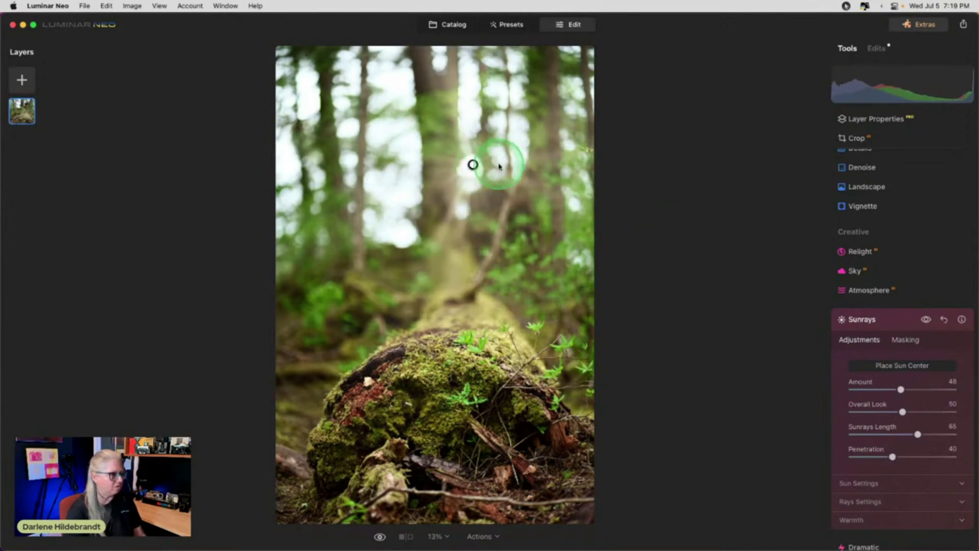
drag(473, 165, 525, 137)
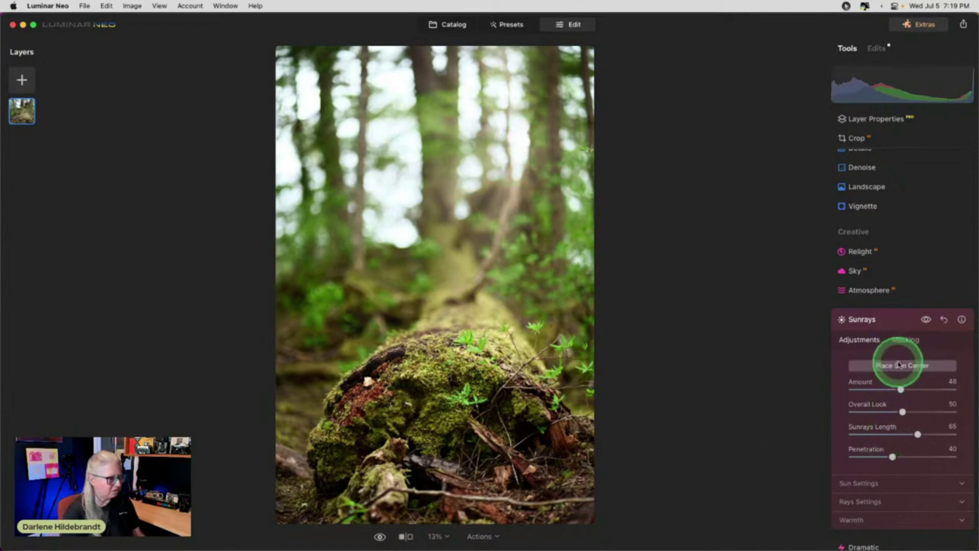
Set the rays' warmth to 47 and the sun's warmth to 36.
scroll(895, 372, down, 3)
click(871, 445)
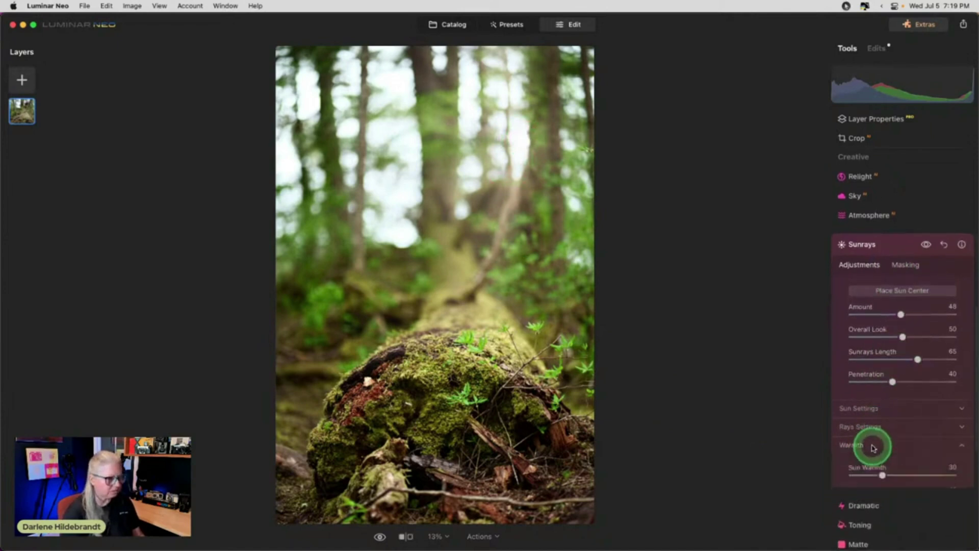
click(883, 474)
drag(899, 495, 887, 473)
Reduce the rays to 39 with randomness, Overall Look about 26, and deeper Penetration.
click(877, 426)
click(902, 417)
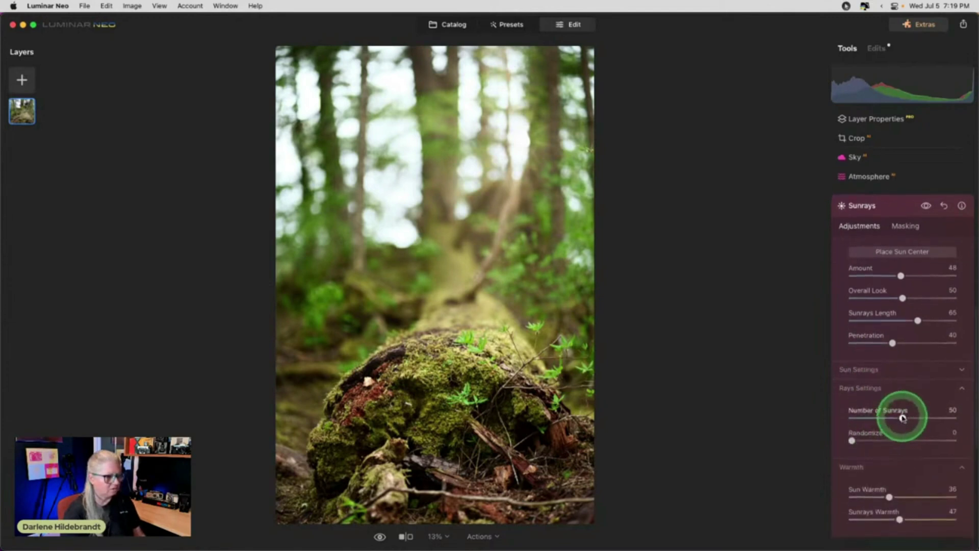
drag(902, 417, 877, 440)
drag(902, 296, 877, 306)
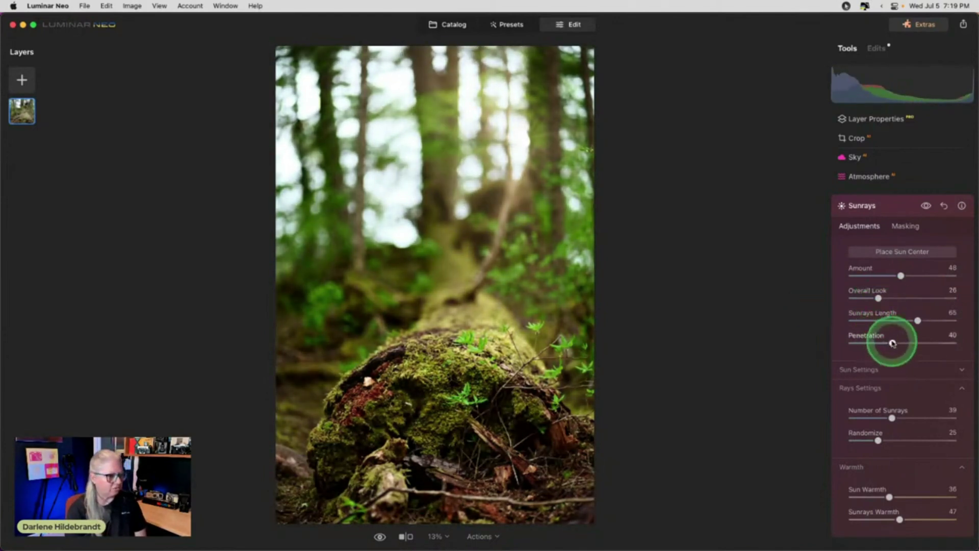
drag(889, 341, 923, 341)
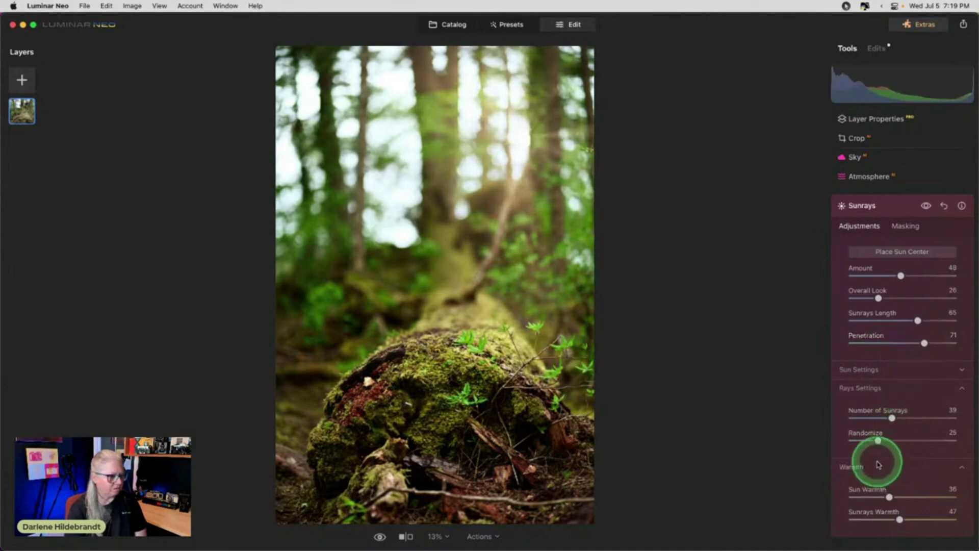
Strengthen the sun glow, randomize the rays more, and settle Overall Look at 25.
click(871, 377)
mouse_move(880, 355)
mouse_down()
mouse_move(915, 354)
mouse_move(879, 353)
mouse_up()
drag(912, 400, 929, 400)
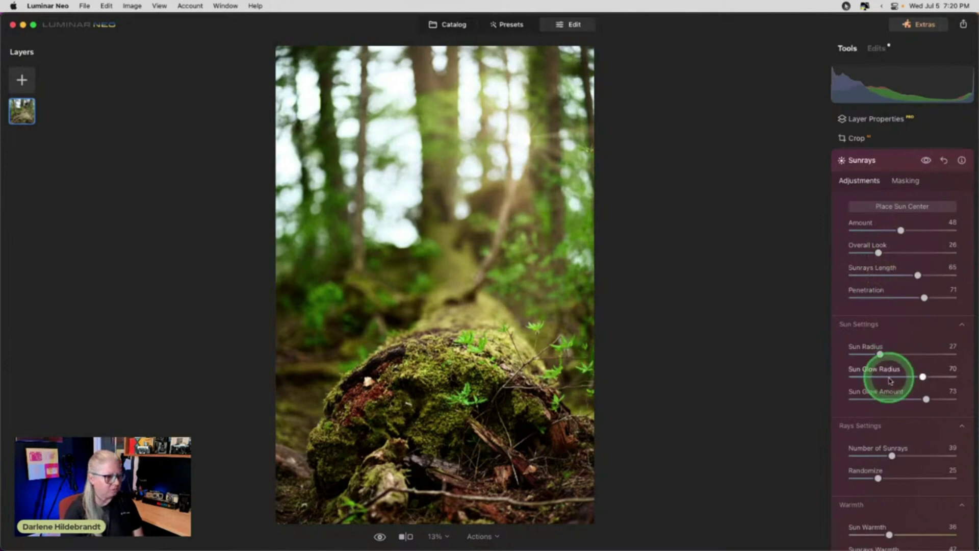
drag(877, 477, 886, 477)
scroll(909, 383, up, 1)
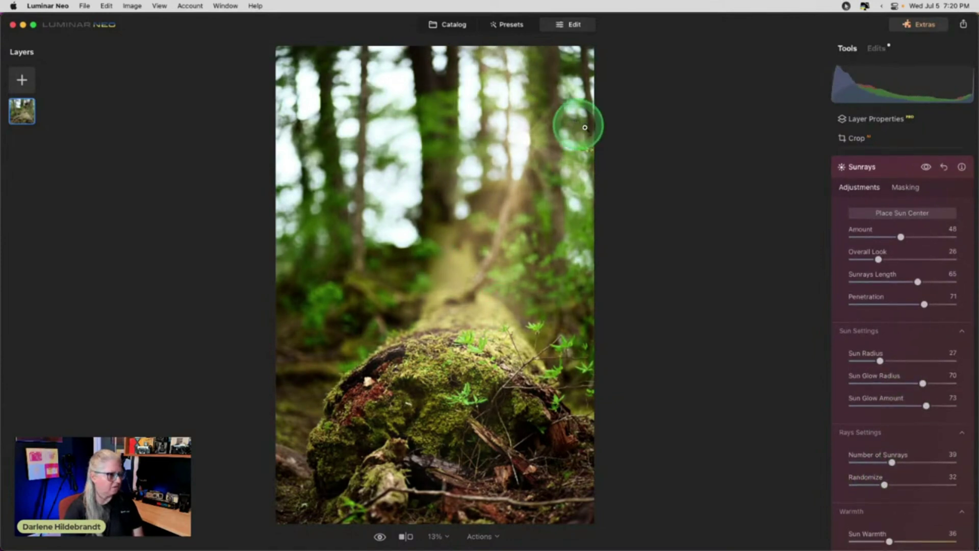
drag(867, 256, 939, 233)
Lower Sunrays Amount to 77, Overall Look to 50, sun glow to 71, and cut Penetration.
click(883, 258)
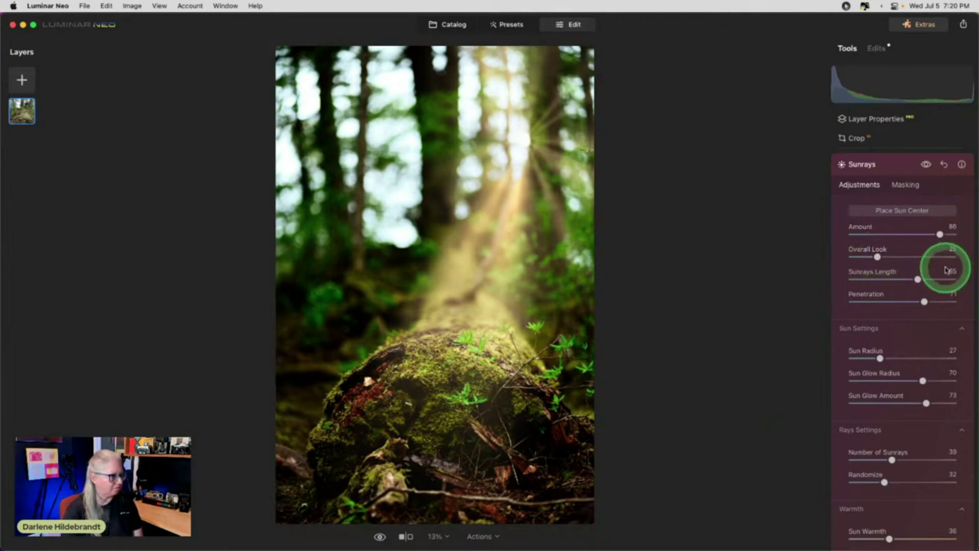
drag(939, 235, 924, 234)
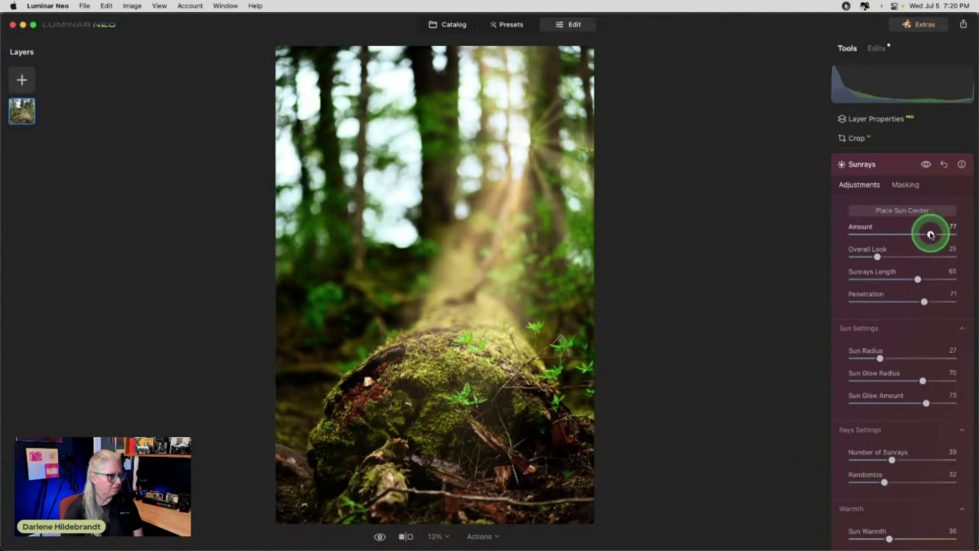
drag(877, 257, 906, 256)
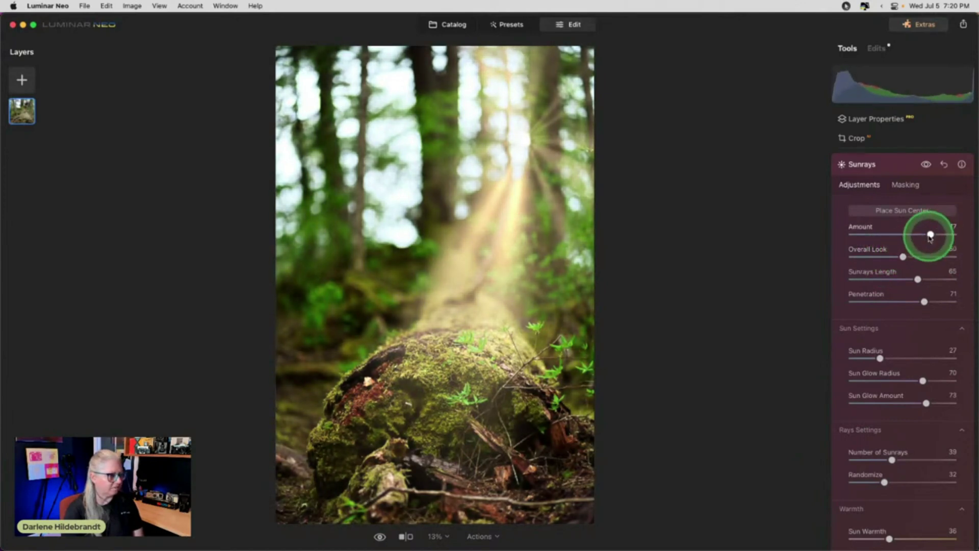
mouse_move(925, 301)
mouse_down()
mouse_move(913, 301)
mouse_move(922, 300)
mouse_up()
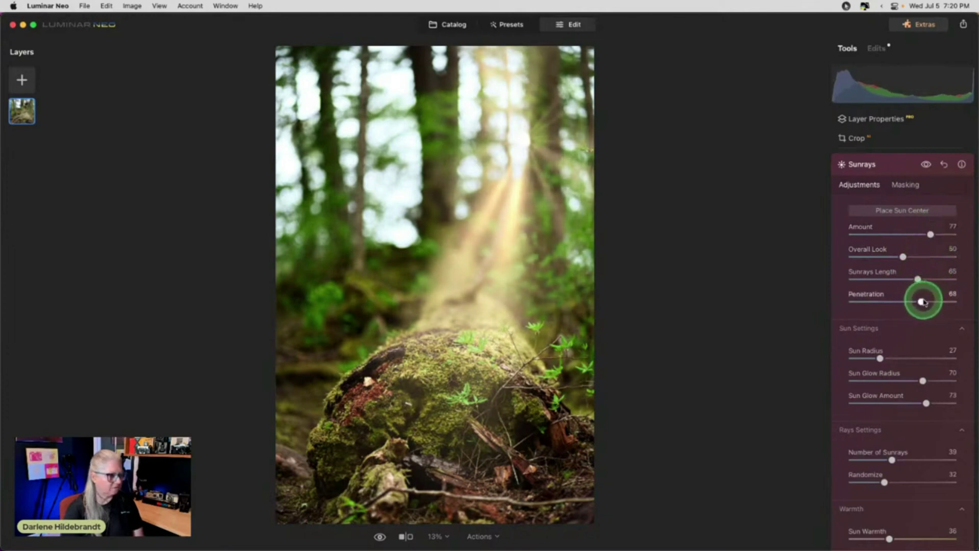
drag(926, 403, 924, 402)
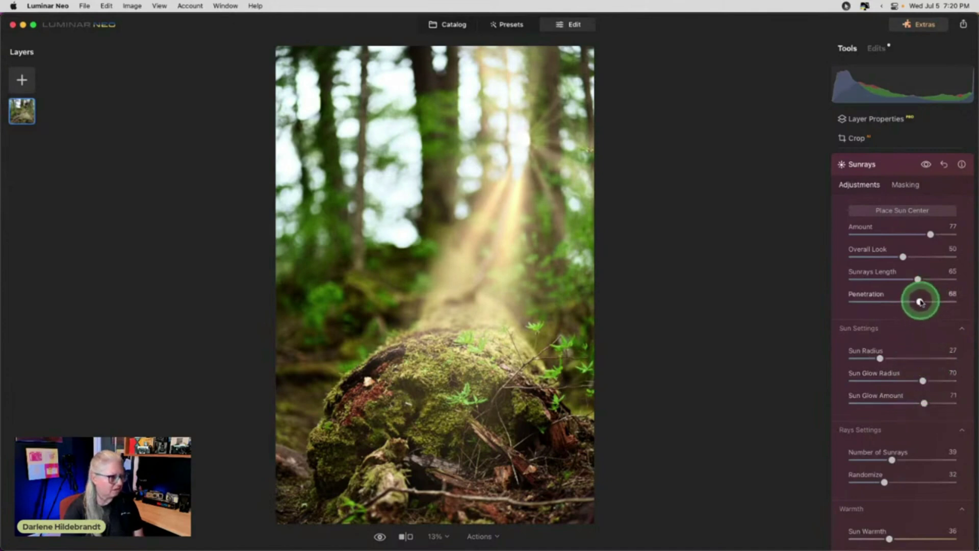
drag(920, 301, 886, 301)
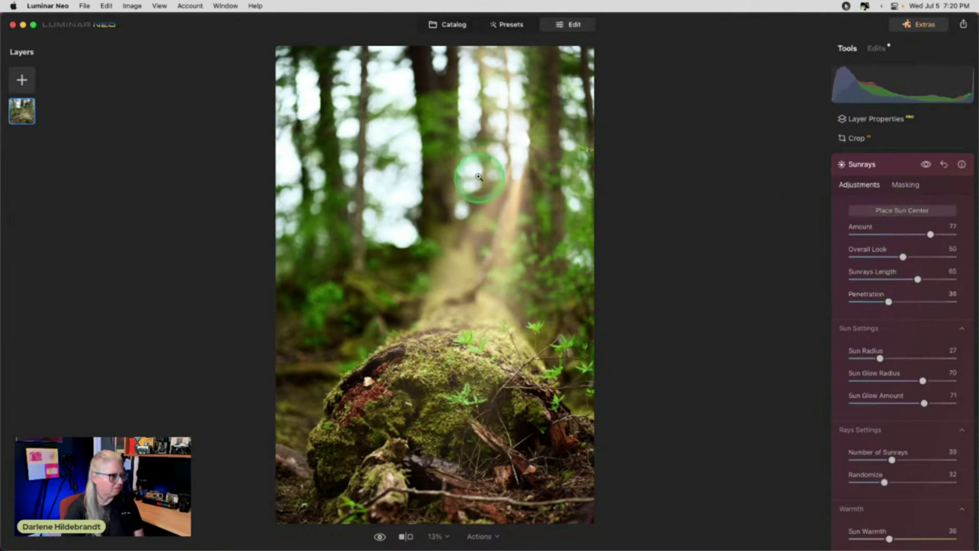
Shift the sun centre slightly left, set Penetration to 37 and Sunrays Warmth to 40.
click(910, 209)
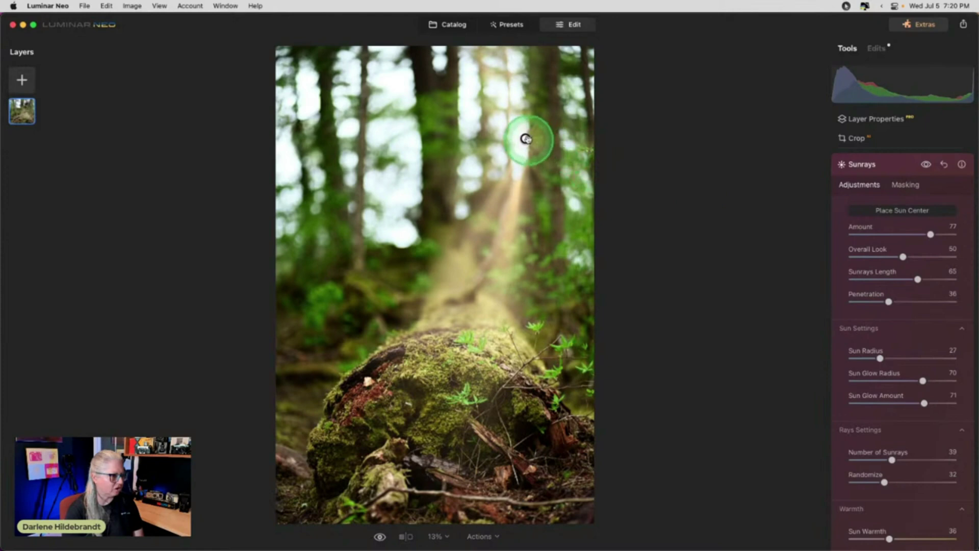
mouse_move(526, 138)
mouse_down()
mouse_move(517, 140)
mouse_move(535, 144)
mouse_move(518, 145)
mouse_move(517, 130)
mouse_up()
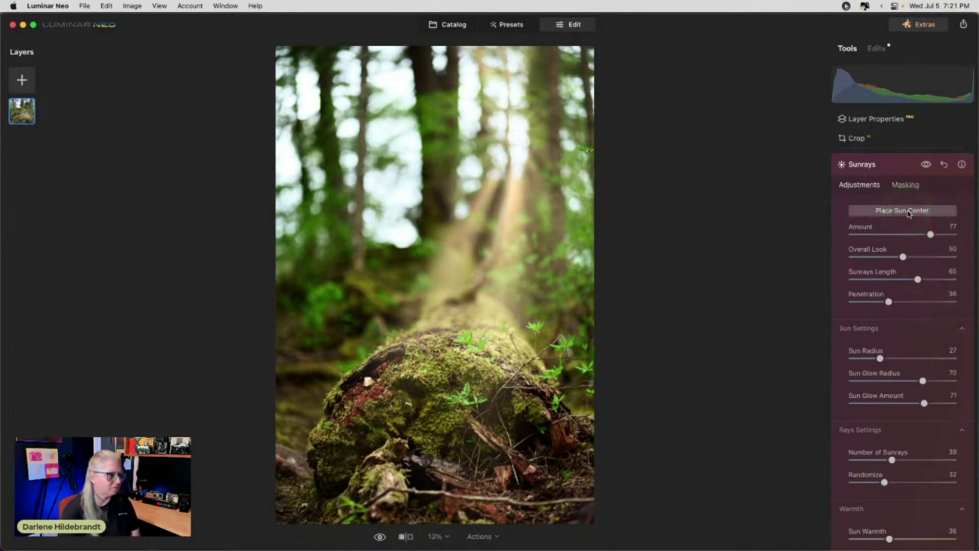
mouse_move(889, 301)
mouse_down()
mouse_move(863, 301)
mouse_move(914, 302)
mouse_move(891, 300)
mouse_up()
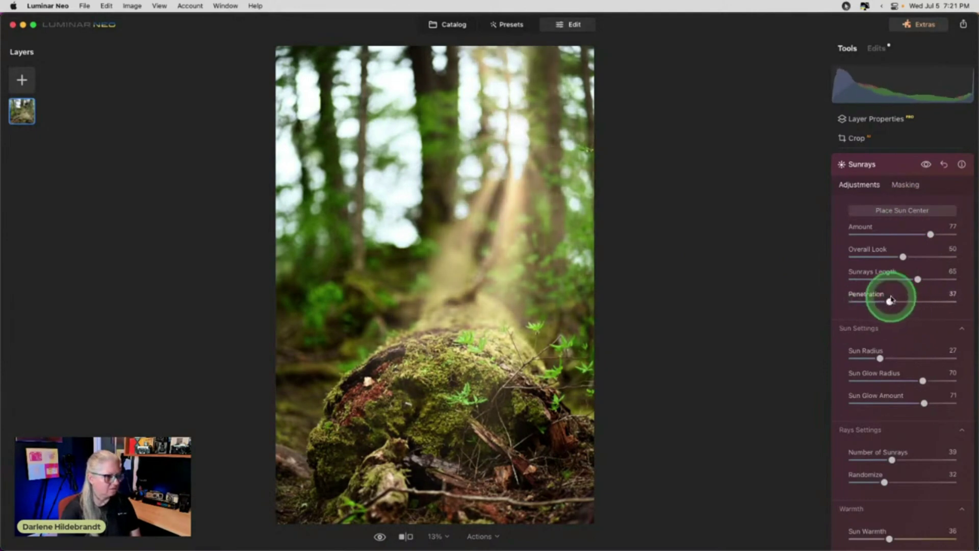
scroll(888, 299, down, 2)
click(908, 506)
drag(899, 507, 896, 509)
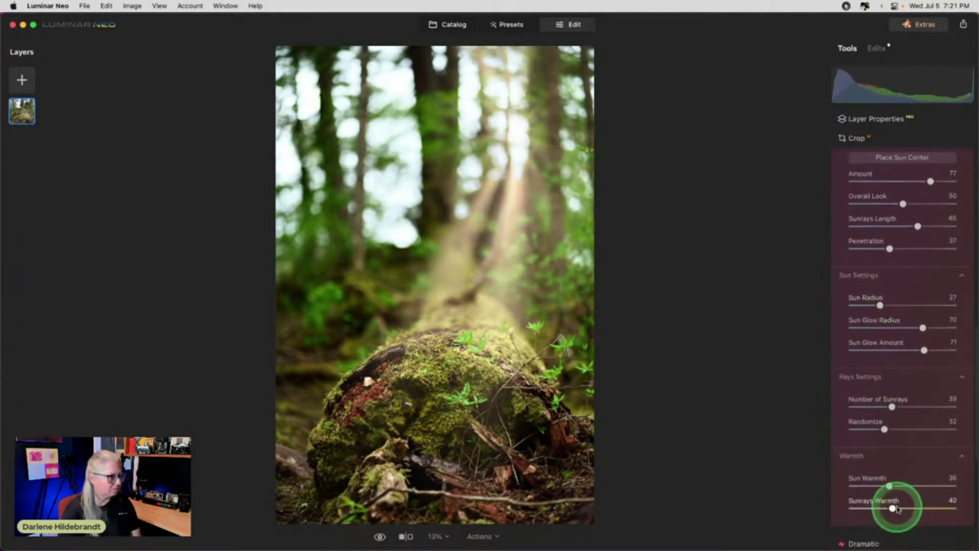
scroll(909, 214, up, 3)
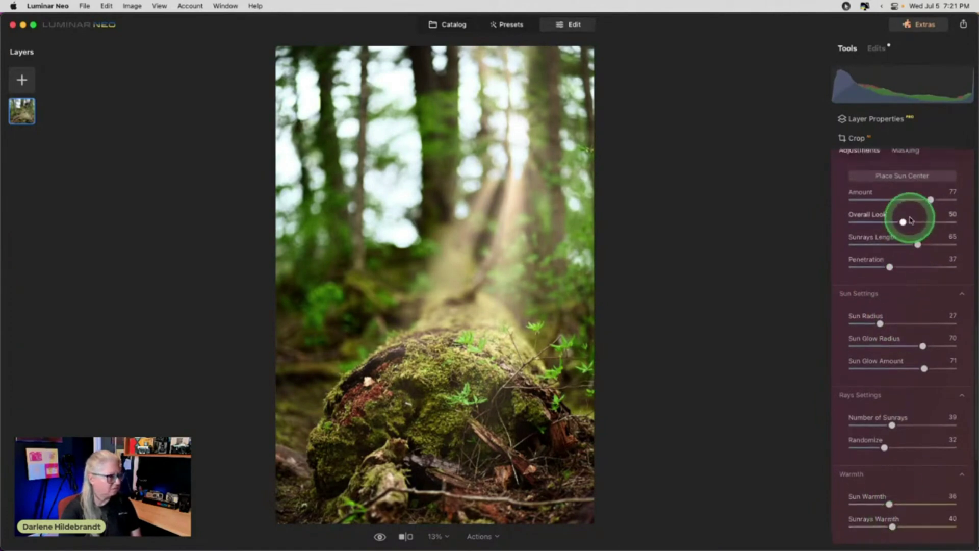
click(925, 182)
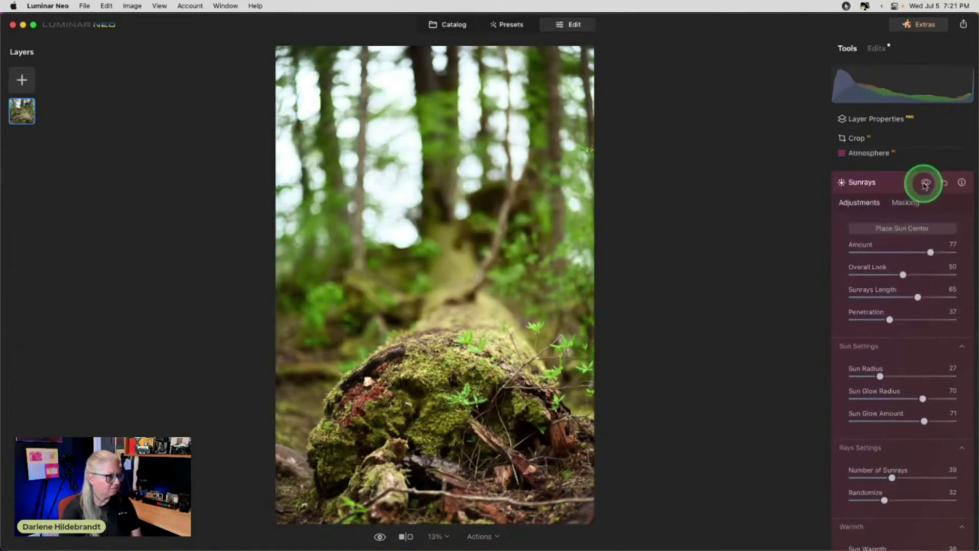
click(925, 183)
click(926, 183)
click(925, 183)
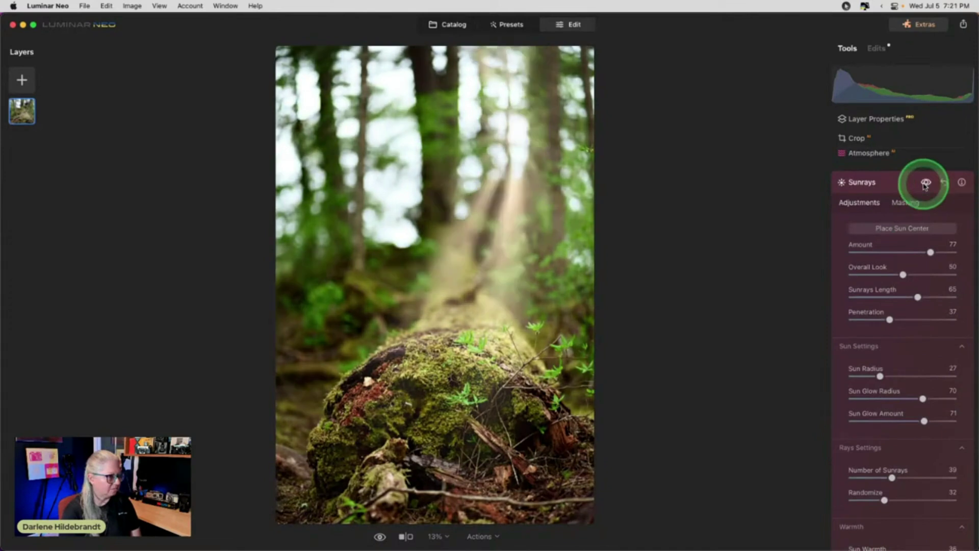
mouse_move(927, 251)
mouse_down()
mouse_move(903, 250)
mouse_move(913, 251)
mouse_up()
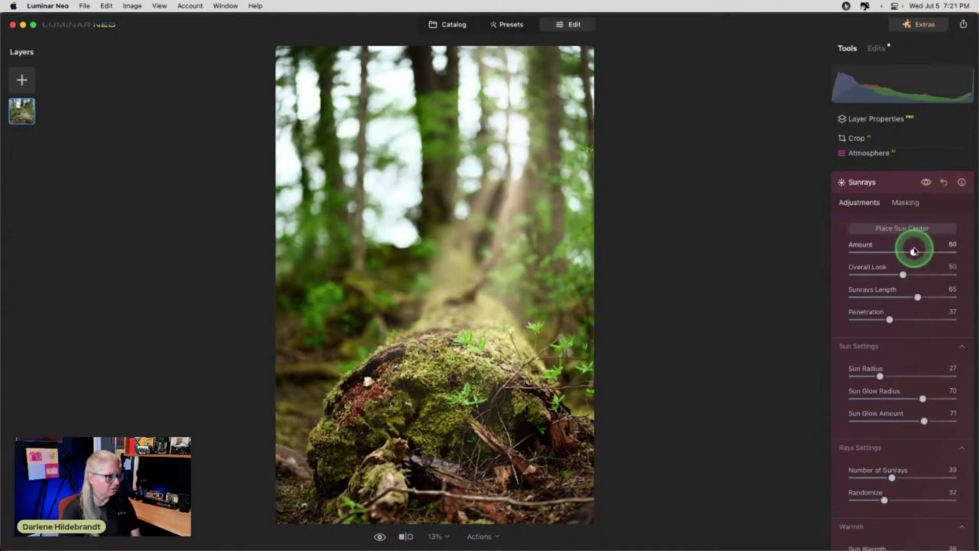
scroll(913, 250, down, 3)
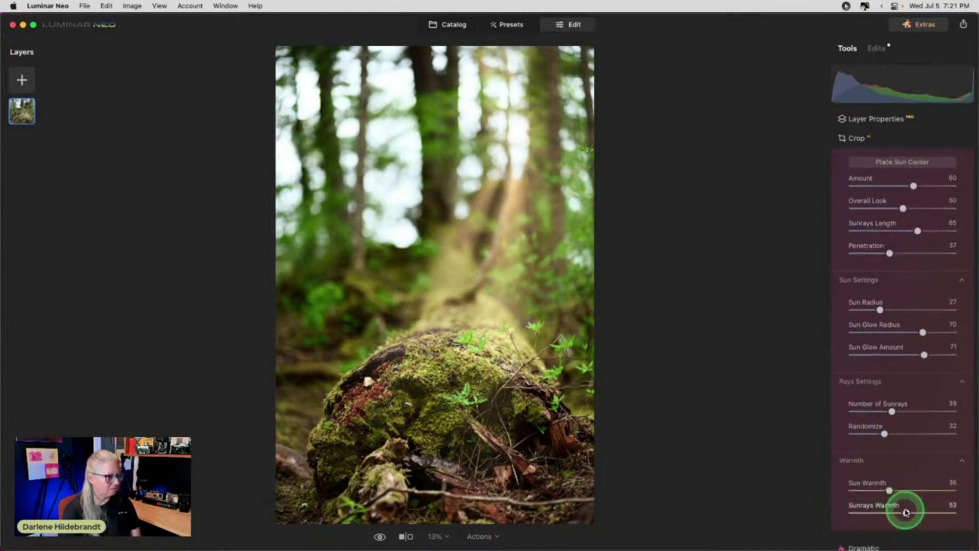
scroll(920, 377, up, 10)
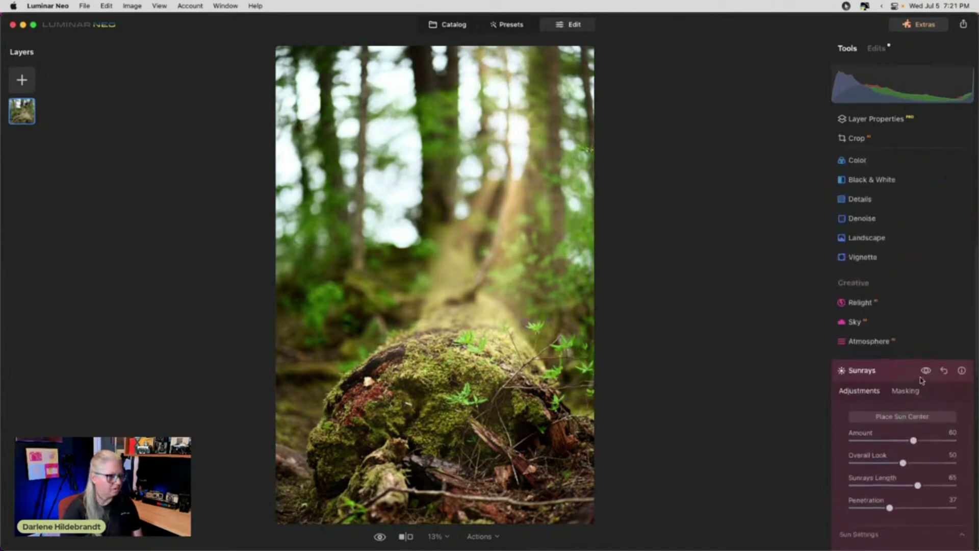
click(897, 379)
scroll(898, 382, down, 4)
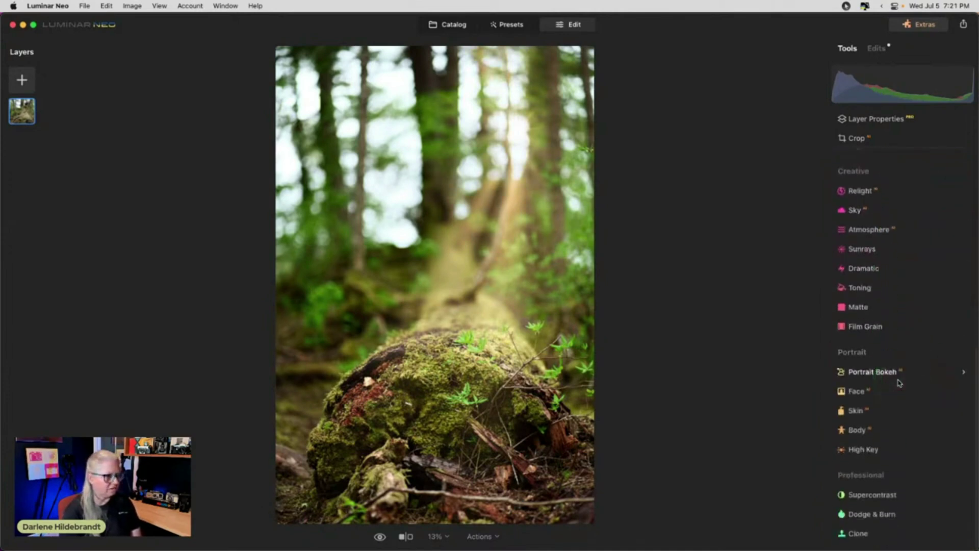
scroll(898, 247, up, 2)
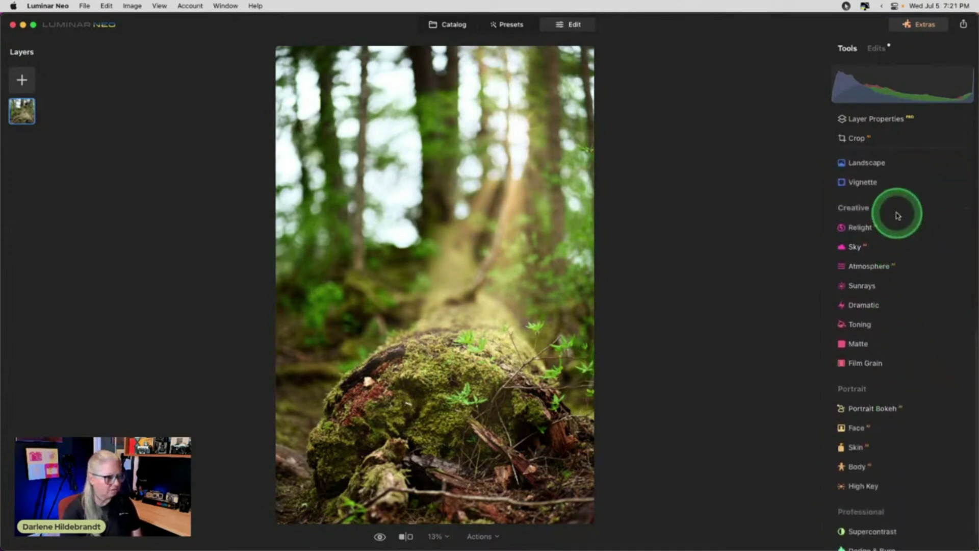
click(893, 187)
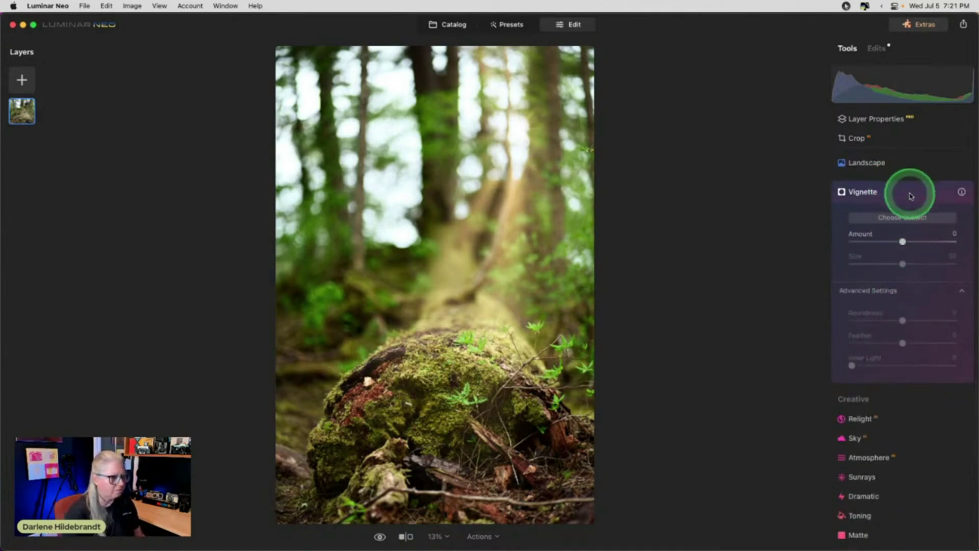
click(911, 193)
scroll(903, 269, up, 6)
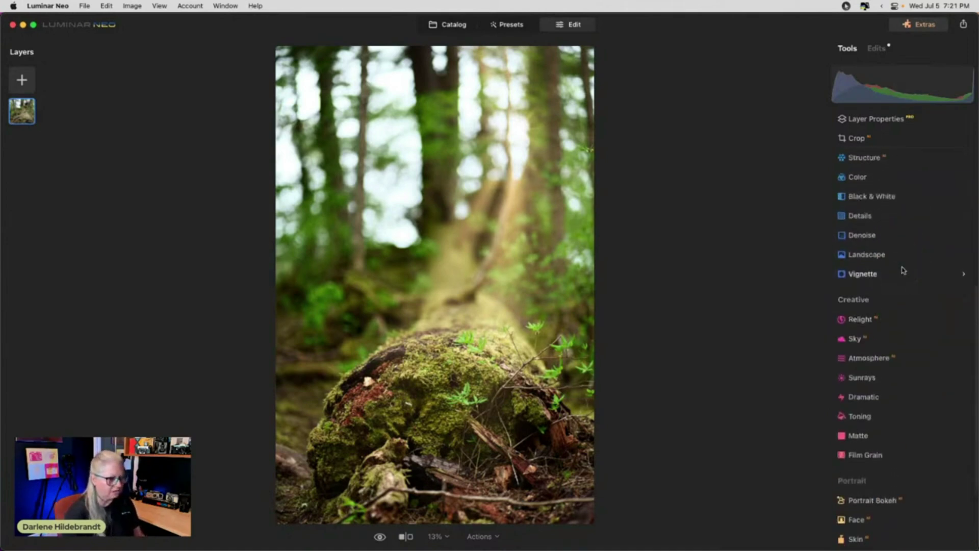
Set Details to Medium 24, Small 4, Sharpen 15 and Sharpening Masking 52.
click(886, 242)
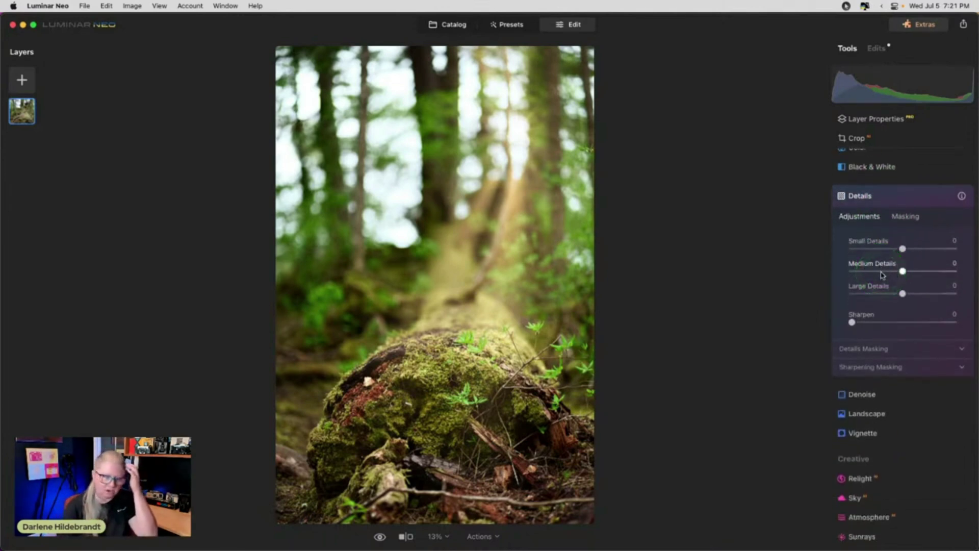
click(900, 272)
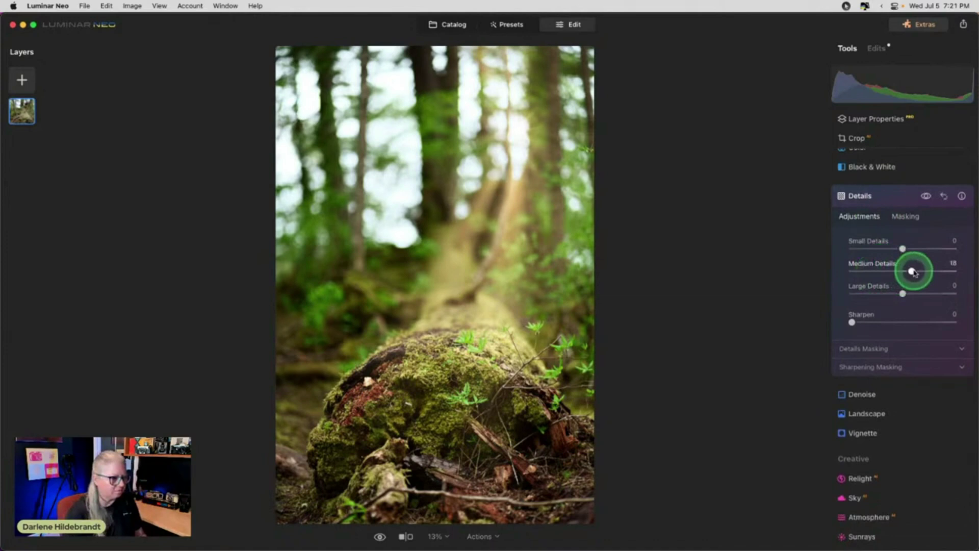
click(564, 220)
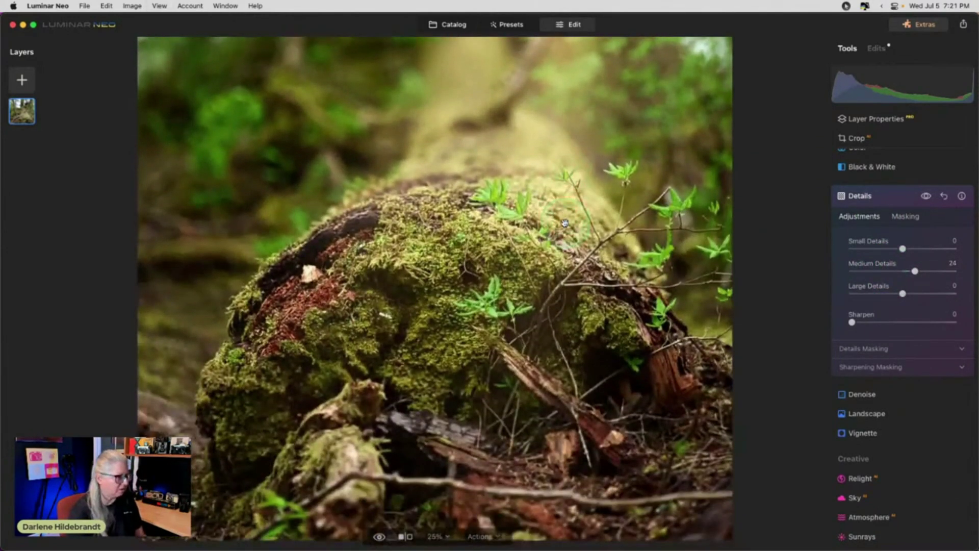
drag(831, 241, 904, 249)
click(852, 322)
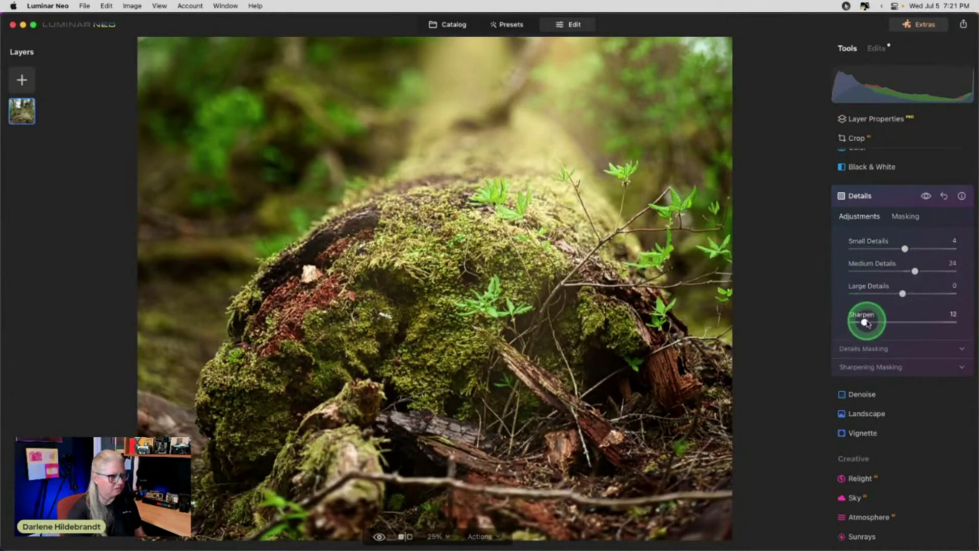
click(878, 365)
click(887, 420)
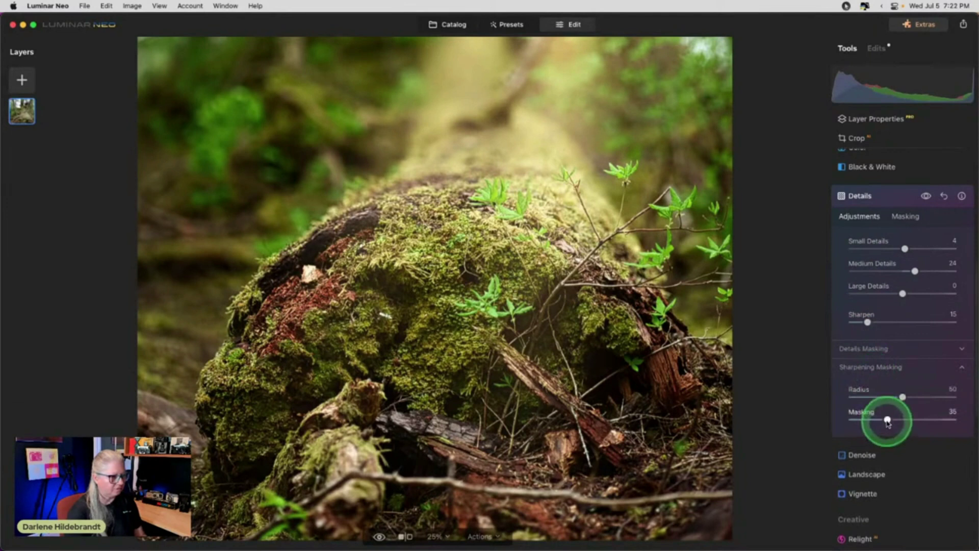
drag(887, 420, 905, 419)
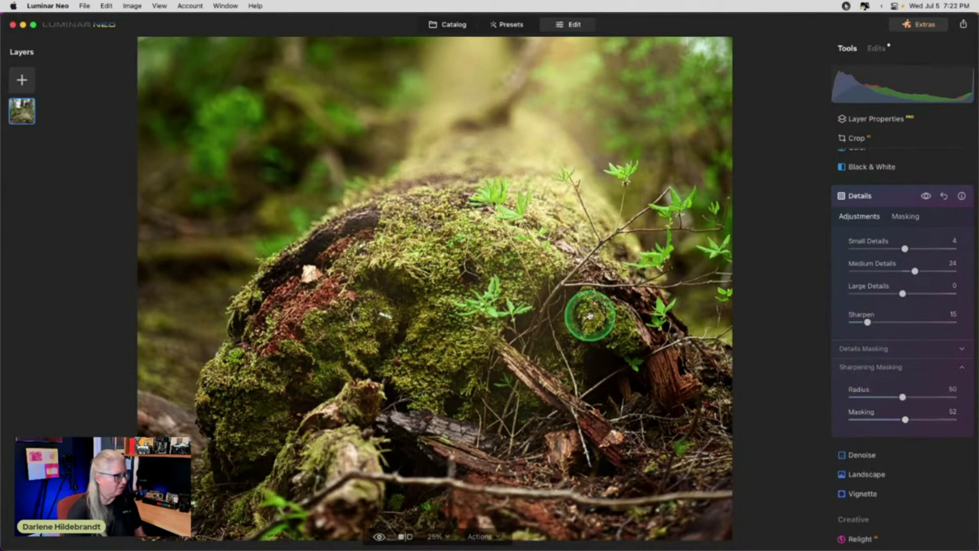
Confine Details to the log with a linear gradient mask over the lower photo.
click(895, 216)
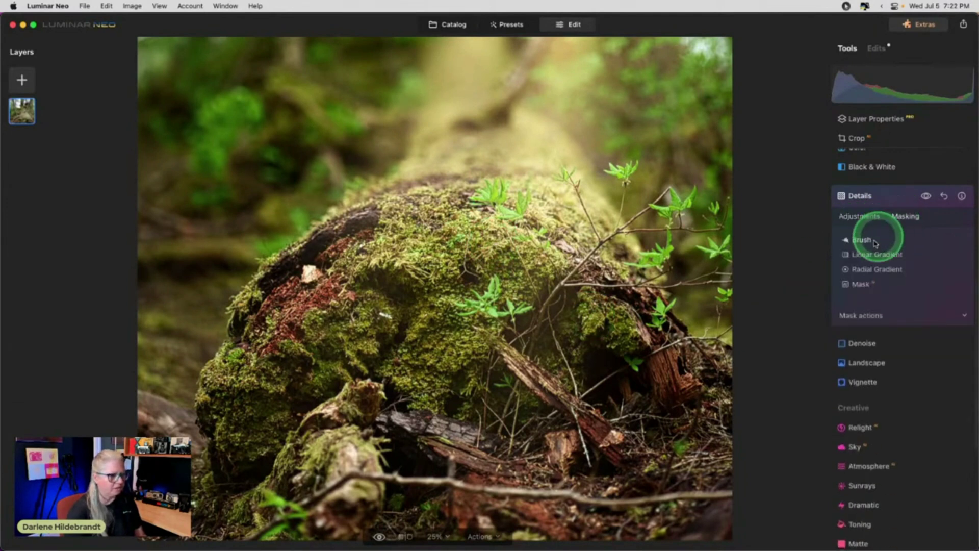
click(867, 253)
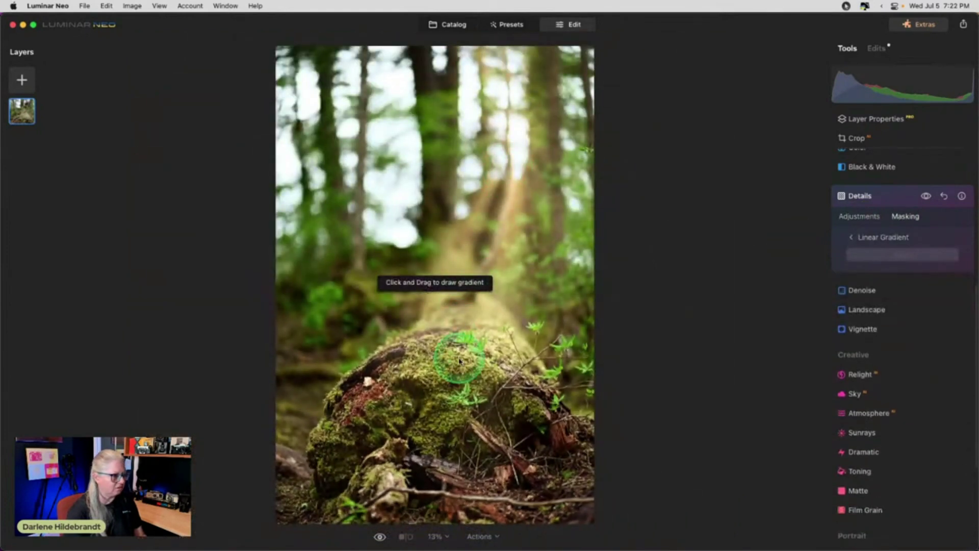
drag(459, 360, 456, 262)
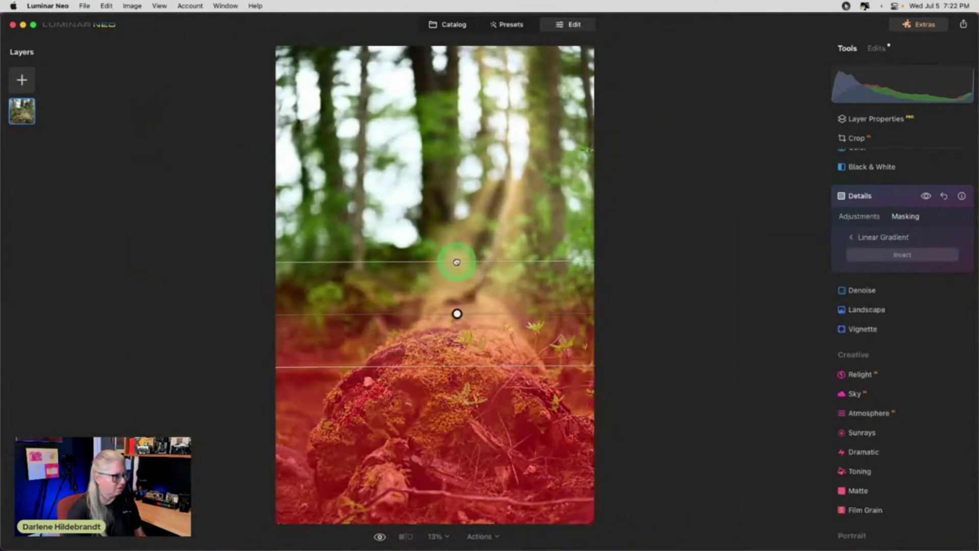
click(860, 217)
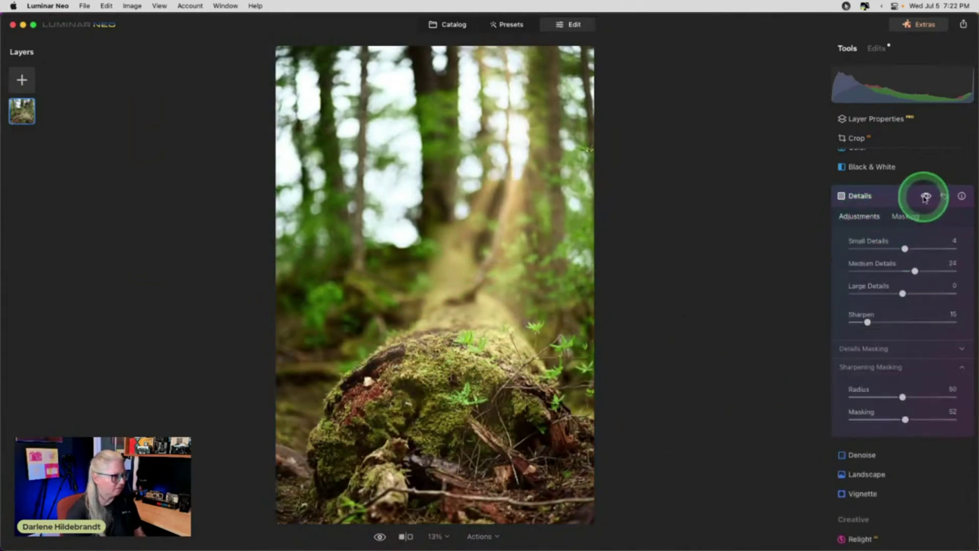
click(903, 197)
Briefly try Enhance's accent, then set Structure Amount 48 and Boost 32.
scroll(902, 199, up, 5)
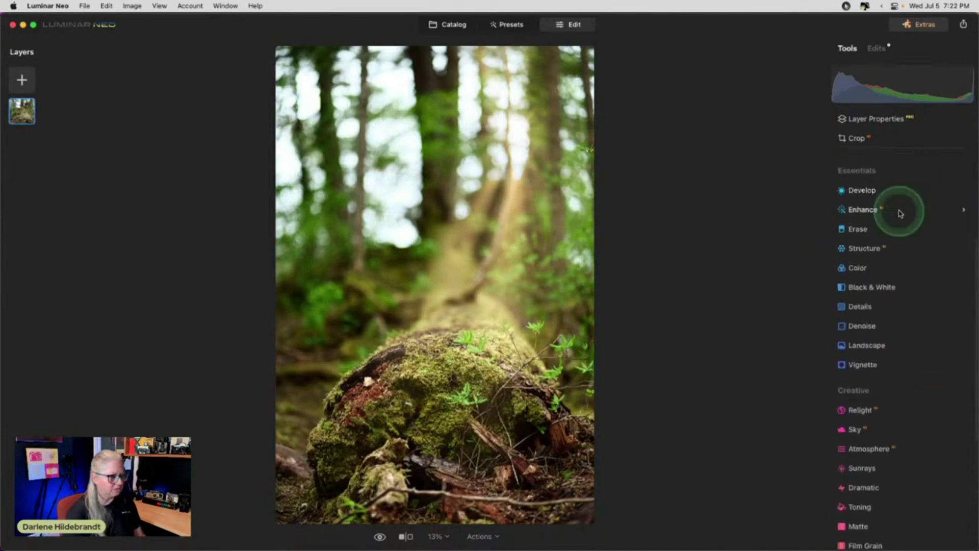
click(870, 251)
scroll(869, 250, up, 2)
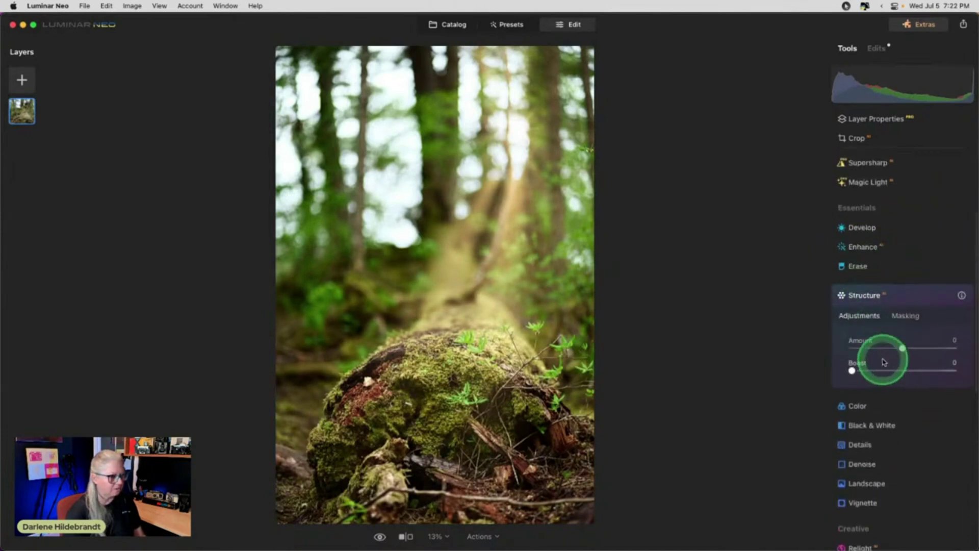
click(863, 246)
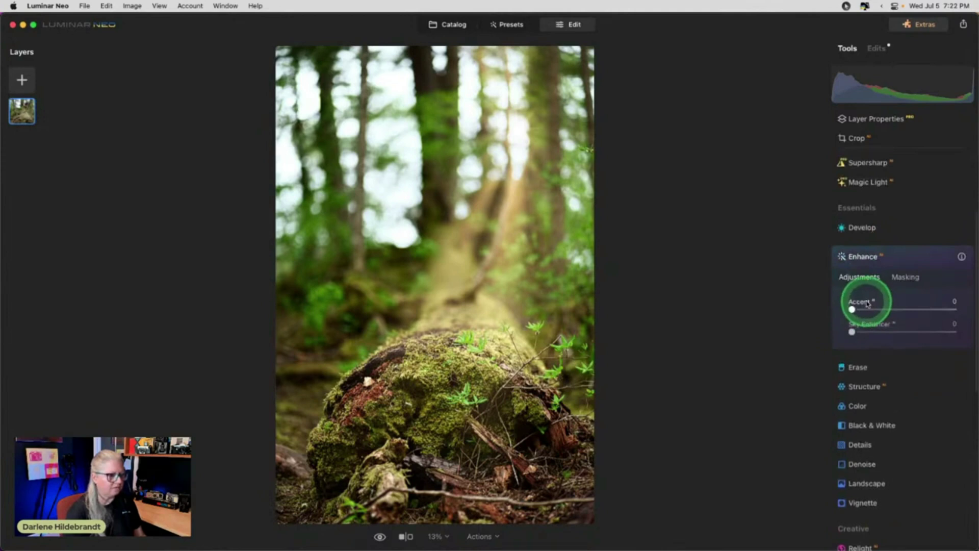
drag(852, 308, 814, 304)
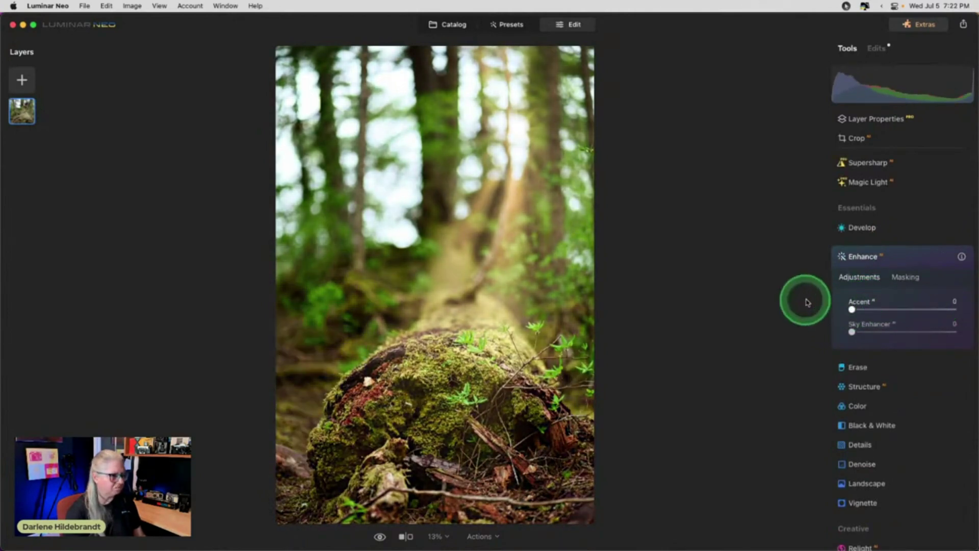
click(907, 256)
click(875, 288)
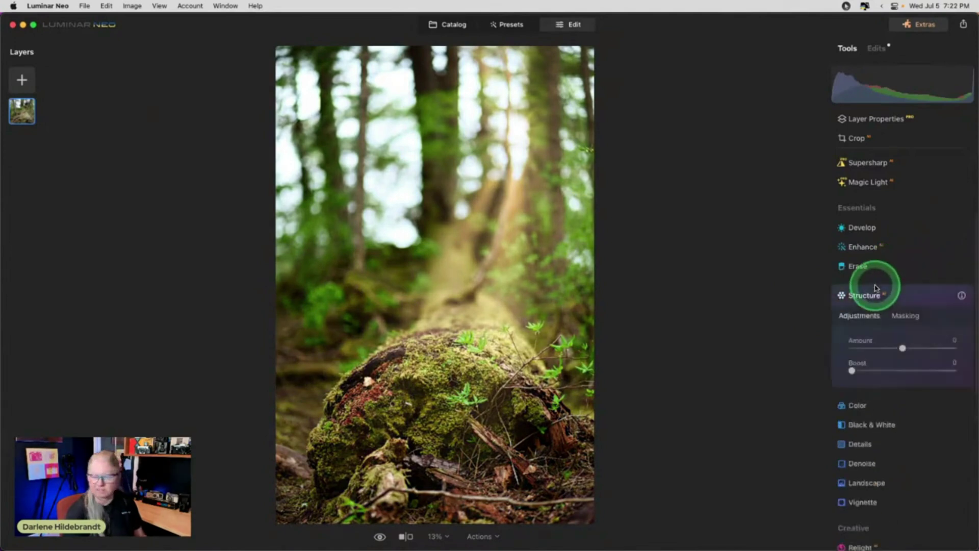
mouse_move(914, 350)
mouse_down()
mouse_move(902, 348)
mouse_move(932, 348)
mouse_up()
drag(851, 371, 873, 371)
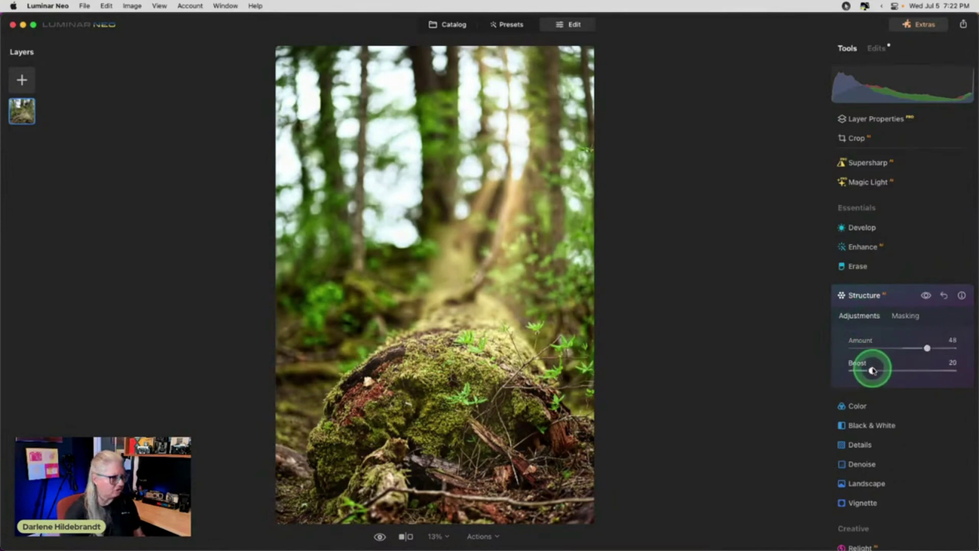
Mask Structure with a linear gradient, levelled horizontally and moved down over the log.
click(903, 315)
scroll(902, 313, down, 3)
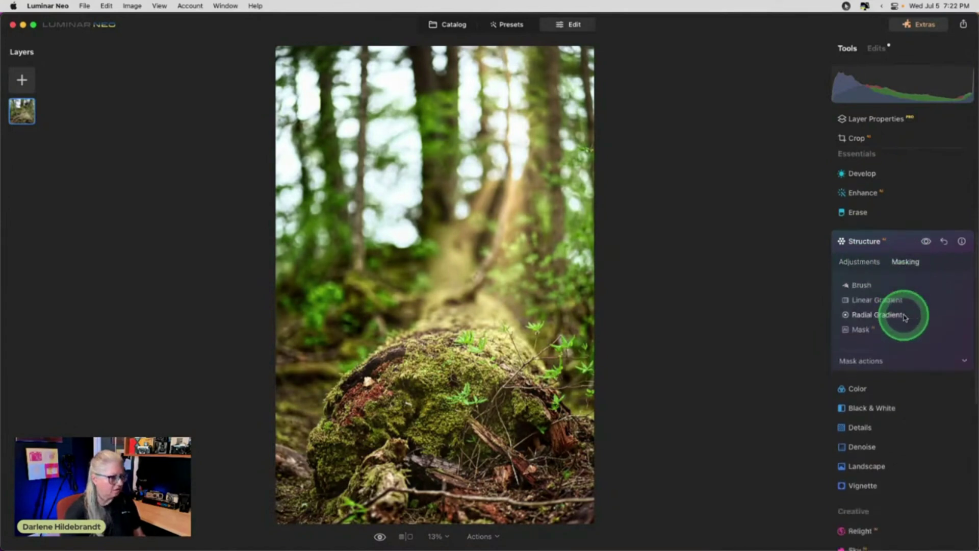
click(873, 275)
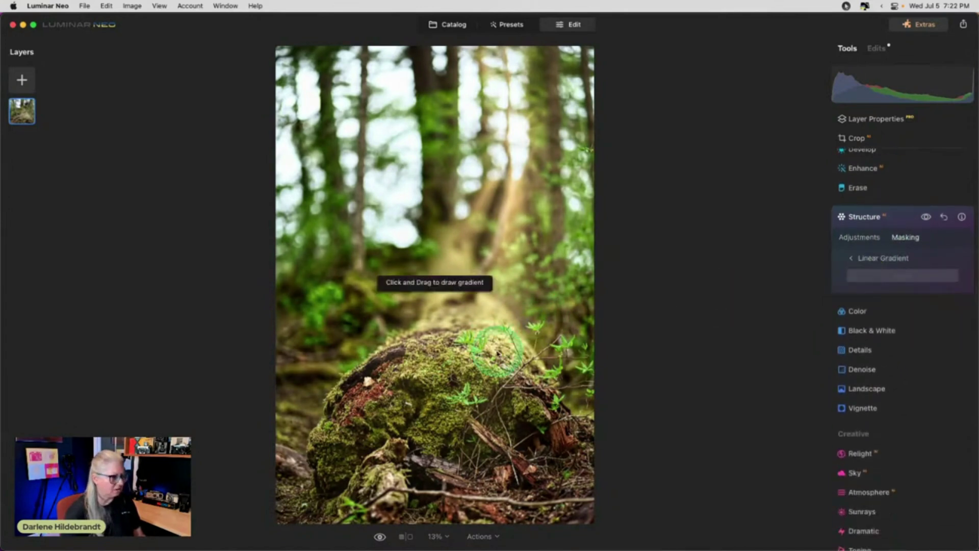
drag(458, 351, 482, 201)
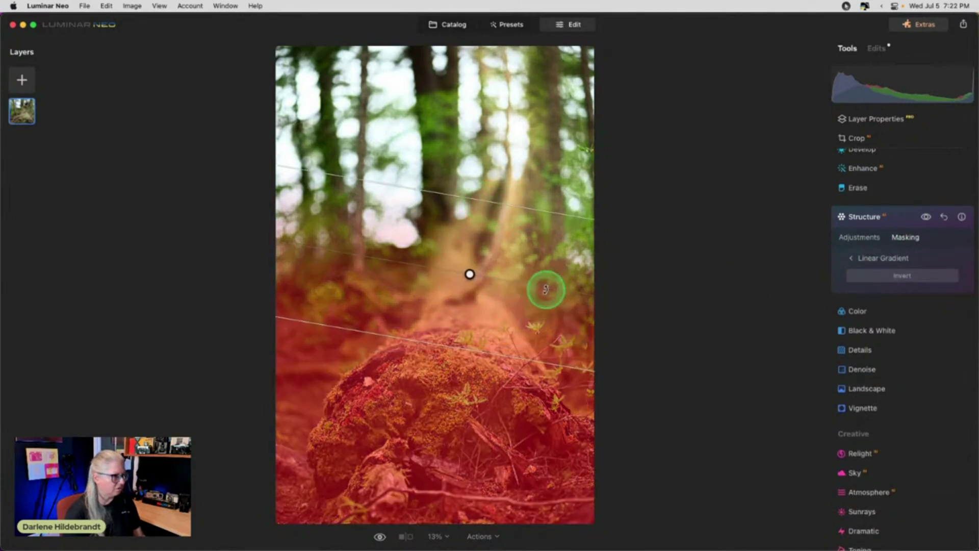
drag(545, 289, 462, 316)
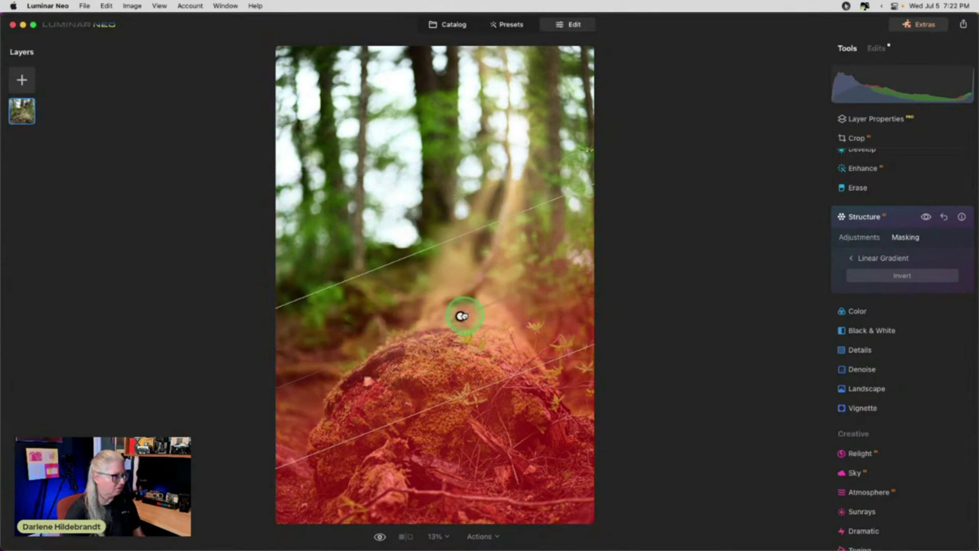
drag(539, 286, 537, 315)
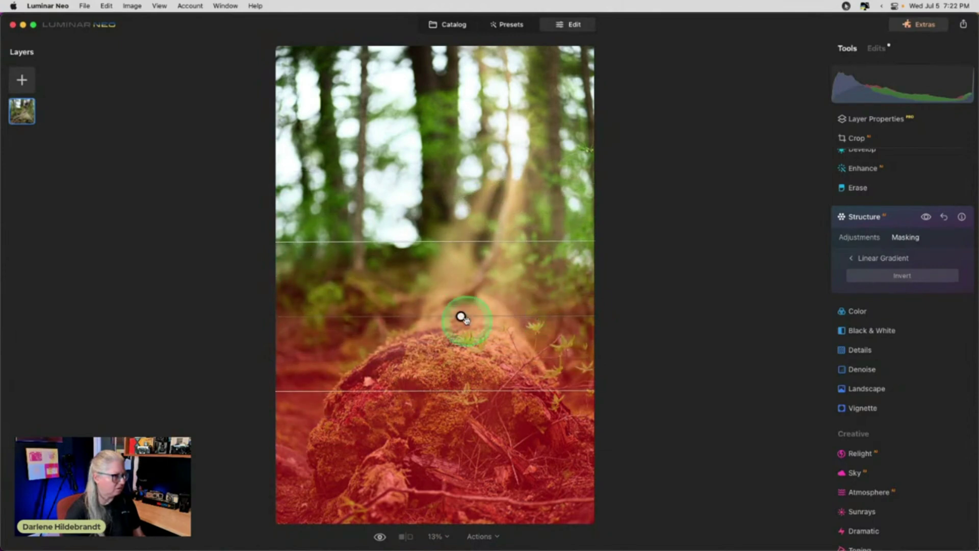
drag(461, 317, 457, 335)
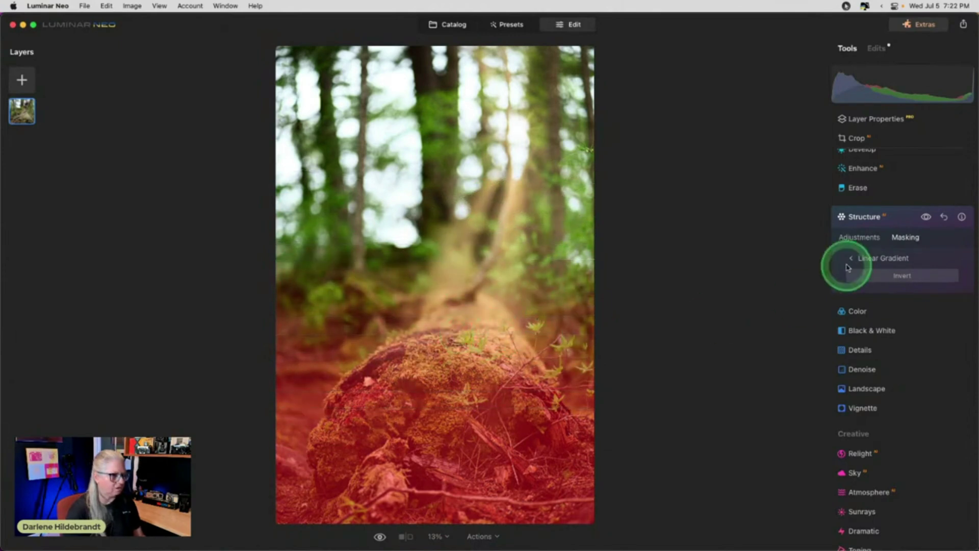
click(878, 239)
click(926, 217)
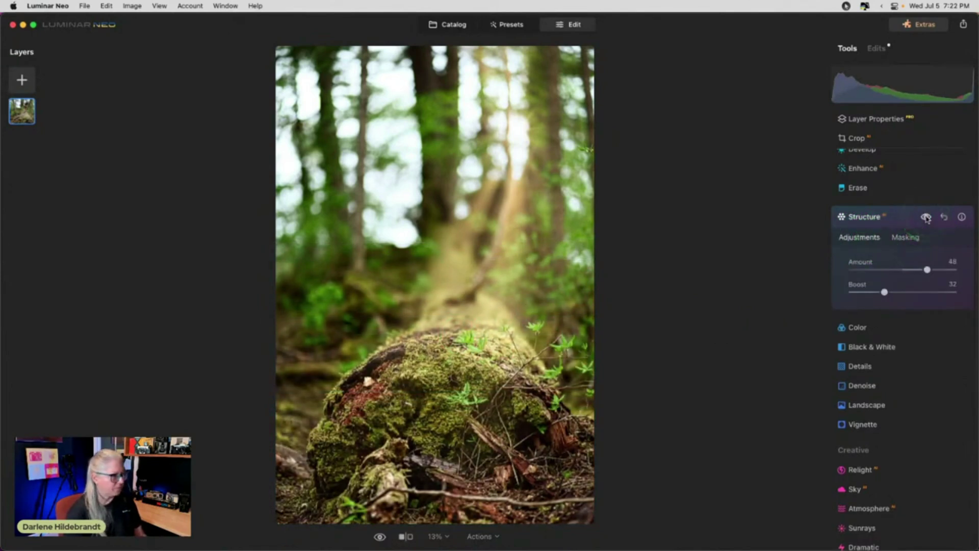
click(904, 237)
Brush-erase a patch of the Structure mask at strength 62, then compare.
click(860, 258)
click(917, 280)
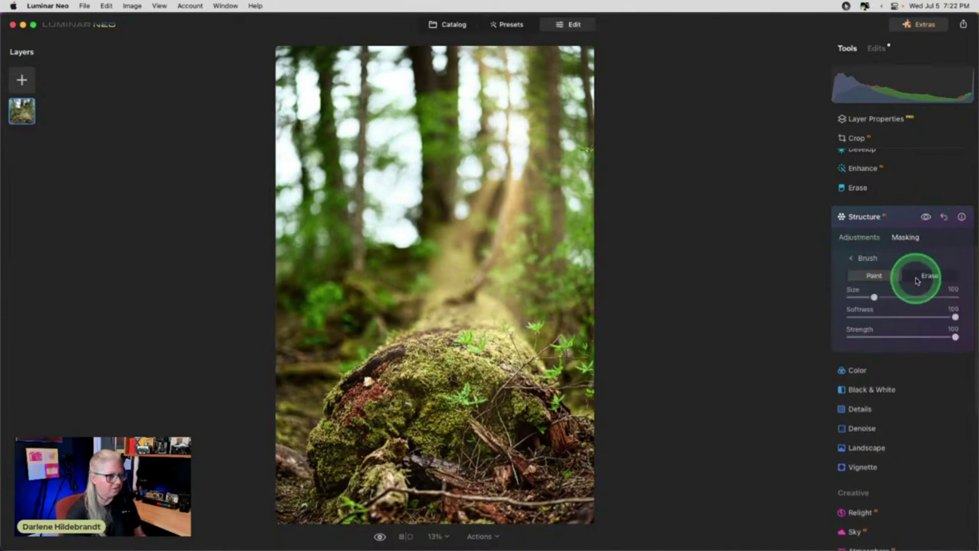
click(916, 337)
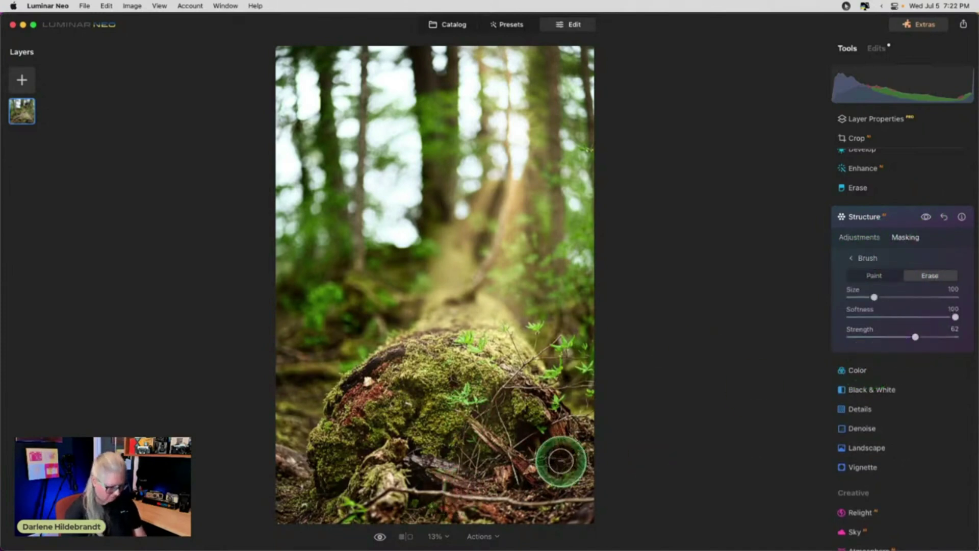
key(bracketright)
mouse_move(564, 494)
mouse_down()
mouse_move(542, 485)
mouse_move(560, 497)
mouse_move(590, 491)
mouse_move(306, 507)
mouse_move(280, 470)
mouse_move(542, 506)
mouse_move(586, 489)
mouse_up()
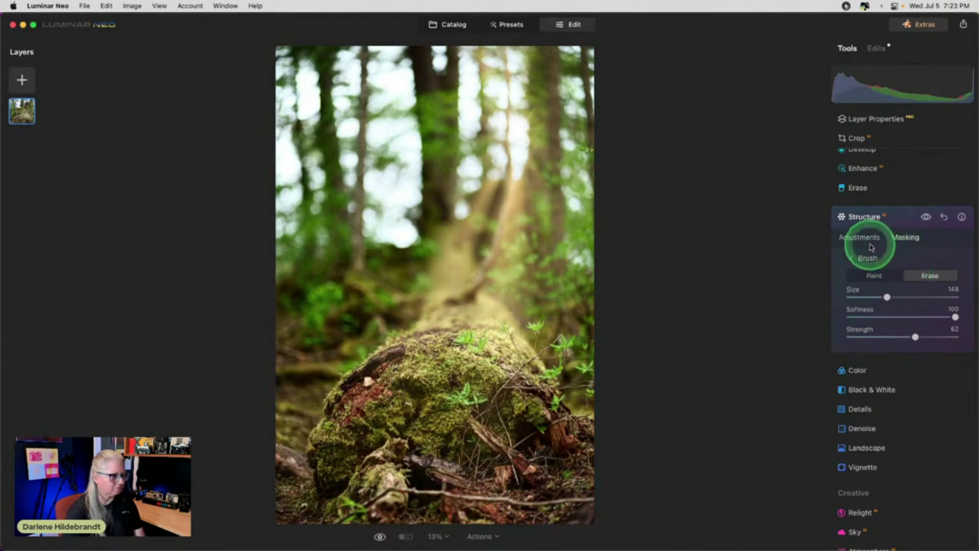
click(903, 234)
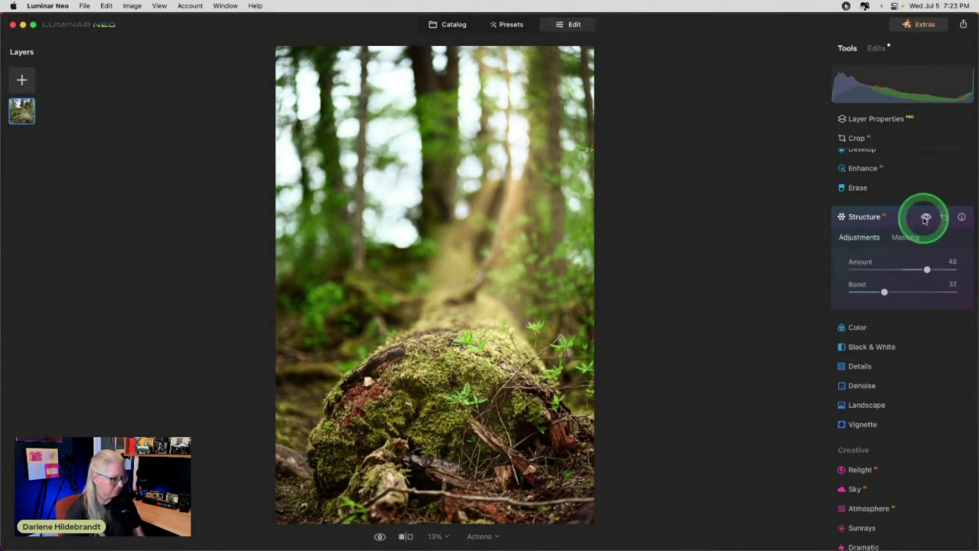
key(super+equal)
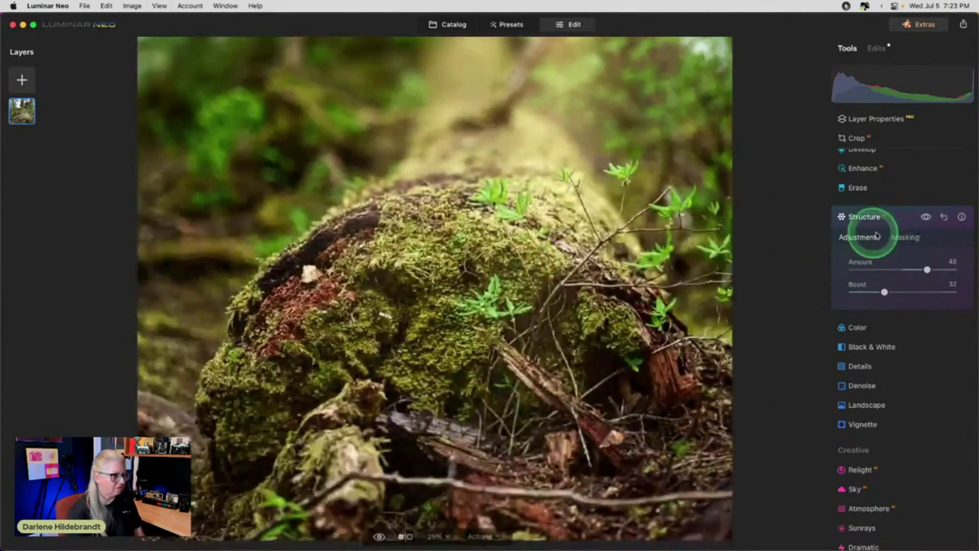
click(924, 218)
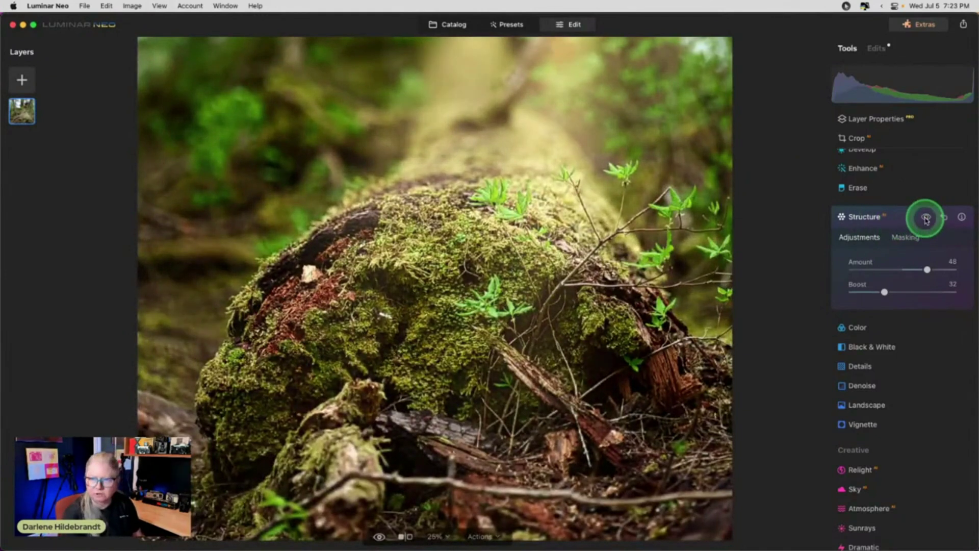
click(925, 219)
click(926, 218)
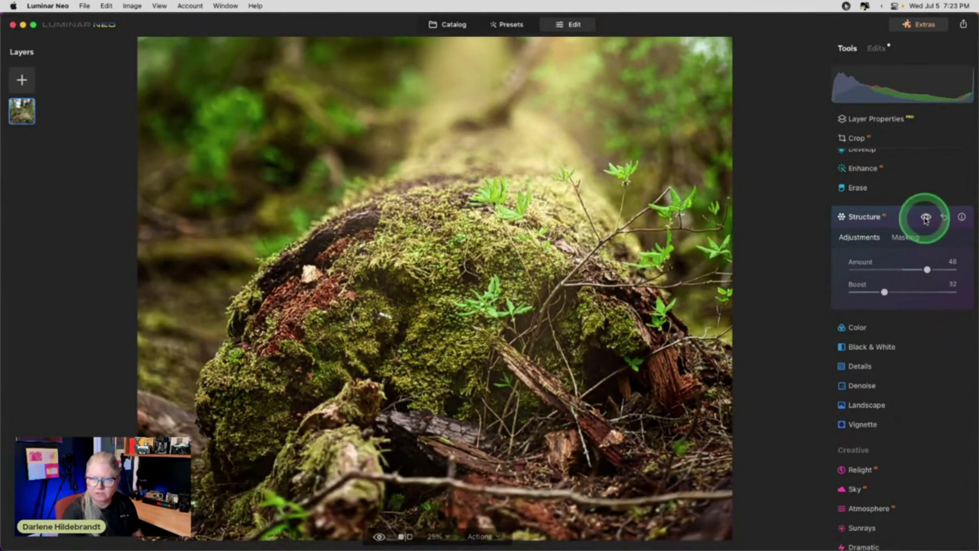
Erase Structure from the left background with a larger brush, compare, and collapse Structure.
click(905, 238)
click(861, 274)
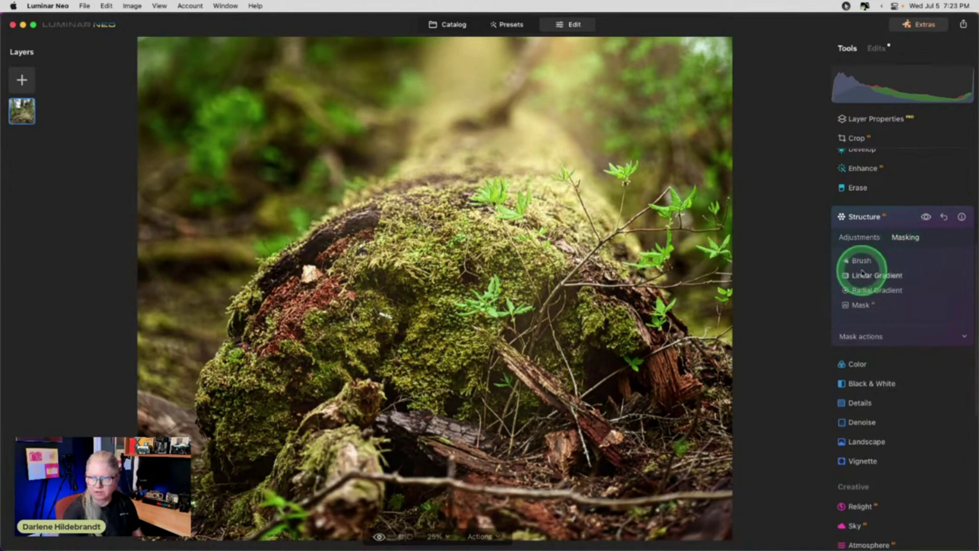
click(930, 276)
click(914, 336)
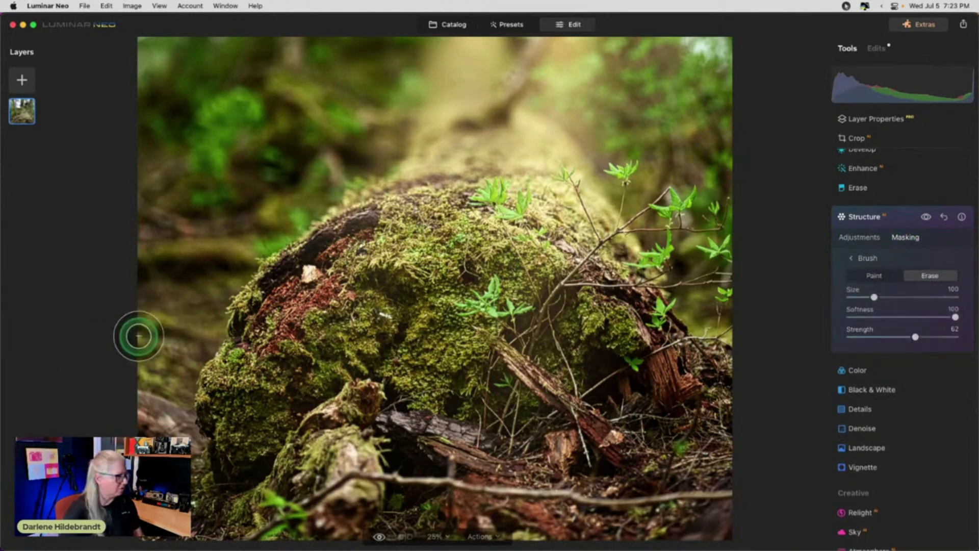
mouse_move(135, 335)
mouse_down()
mouse_move(162, 270)
mouse_move(176, 344)
mouse_move(212, 315)
mouse_move(259, 223)
mouse_move(207, 285)
mouse_move(165, 255)
mouse_move(155, 188)
mouse_move(368, 146)
mouse_move(222, 173)
mouse_move(196, 152)
mouse_move(186, 192)
mouse_up()
key(bracketright)
key(bracketright)
key(bracketright)
key(bracketright)
key(bracketright)
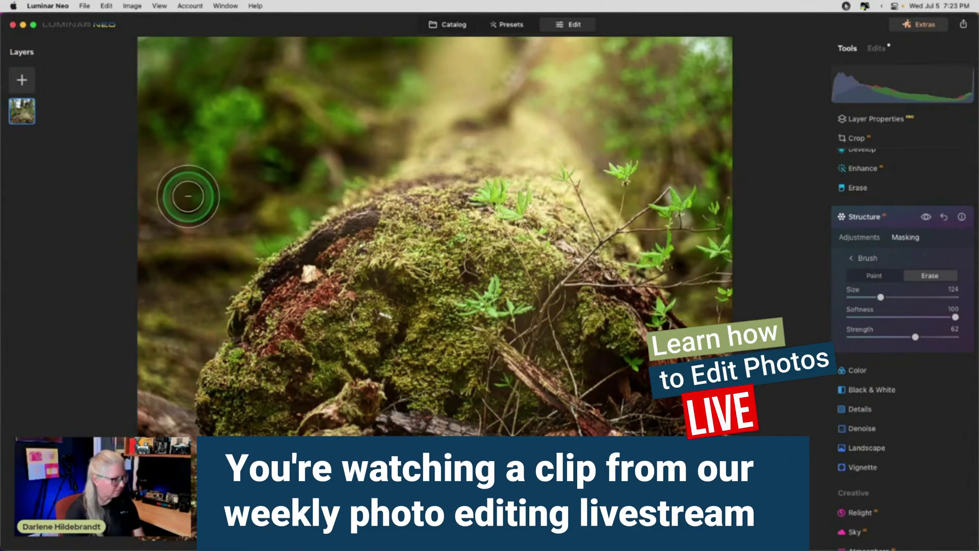
mouse_move(175, 271)
mouse_down()
mouse_move(151, 428)
mouse_move(157, 137)
mouse_move(371, 137)
mouse_move(178, 183)
mouse_move(130, 375)
mouse_up()
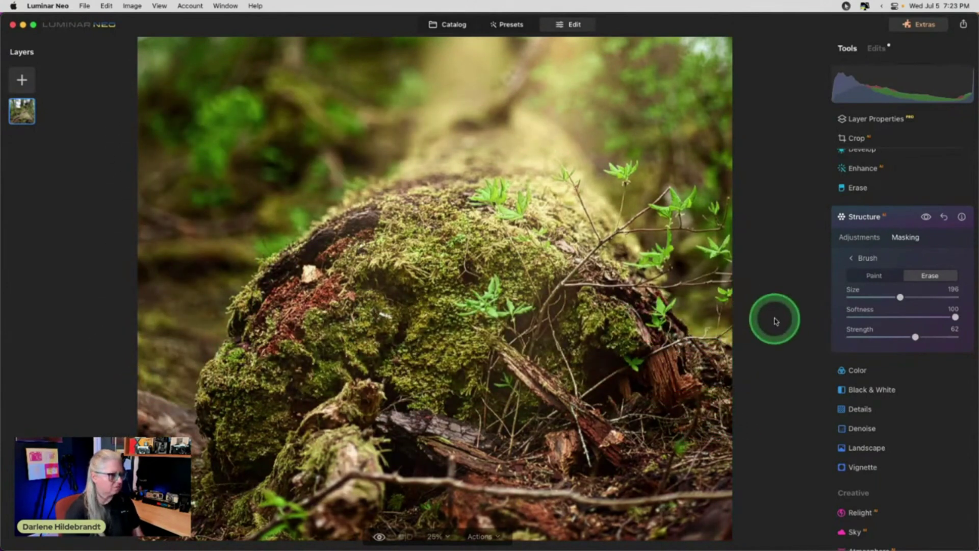
click(861, 237)
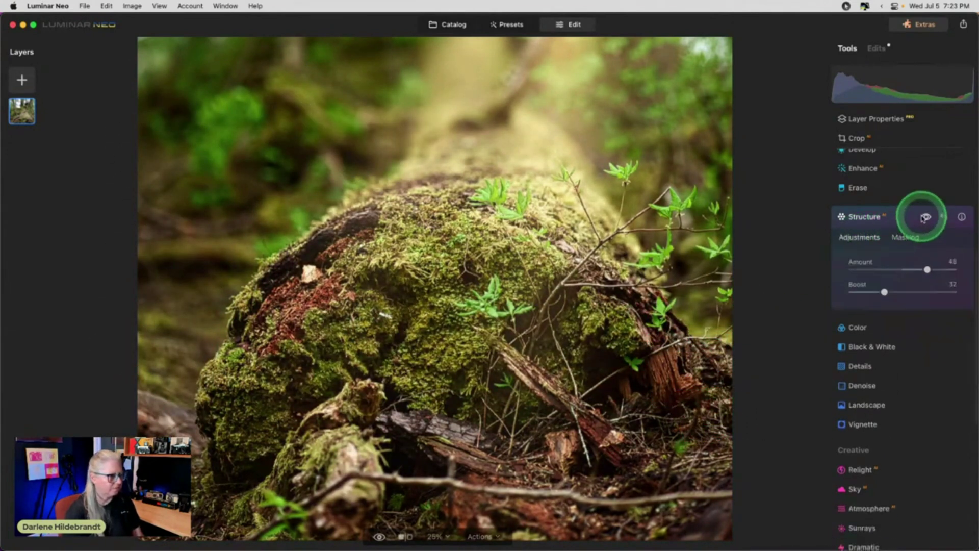
click(925, 219)
click(926, 218)
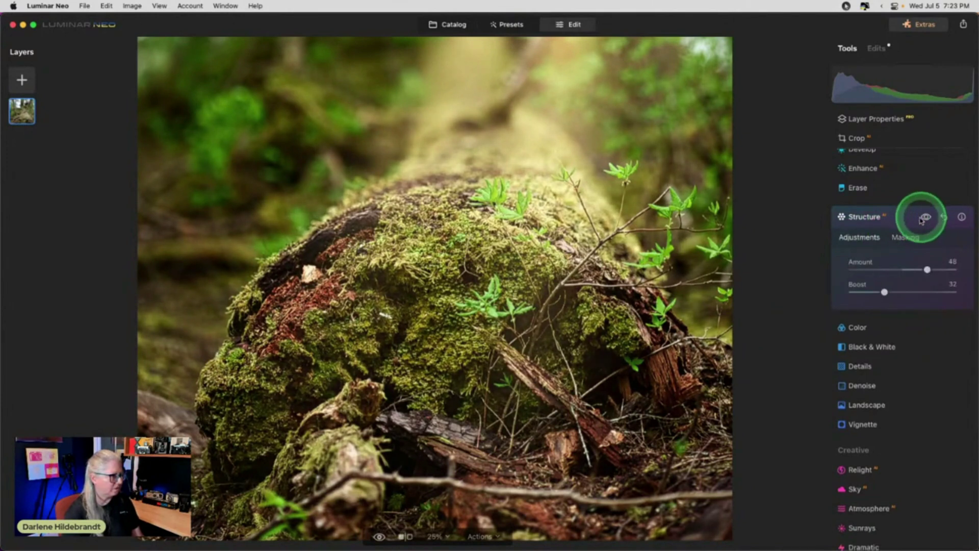
click(899, 218)
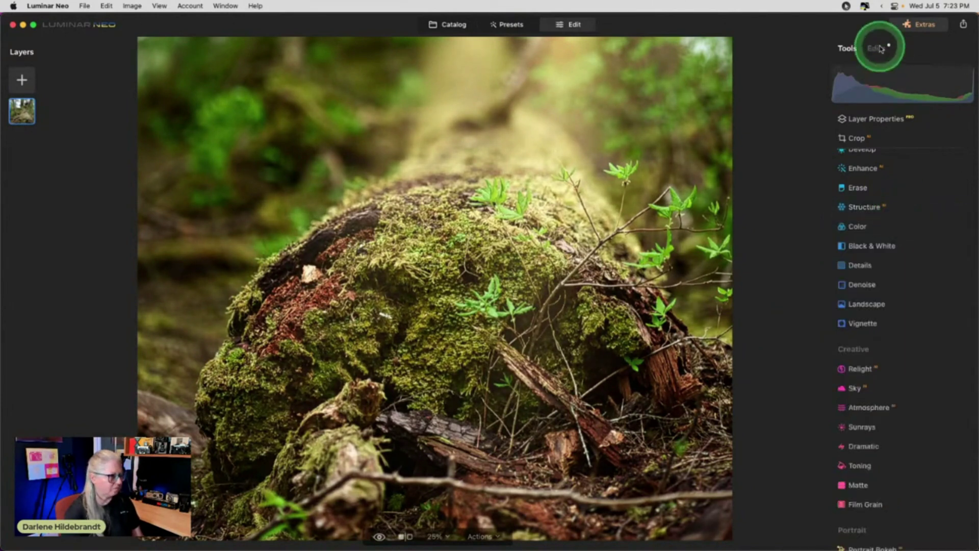
Fit the photo in view, open Color, and keep overall Saturation at 0.
key(super+0)
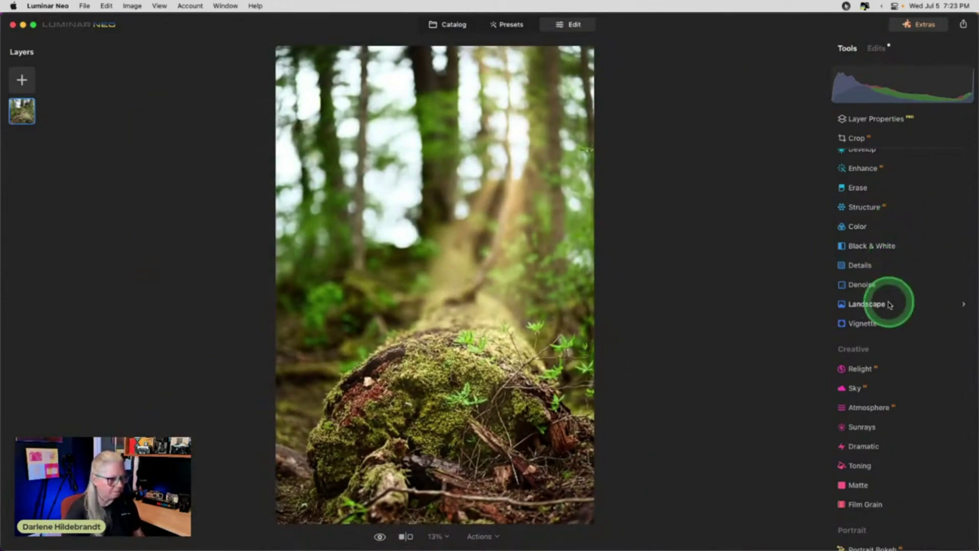
scroll(889, 301, up, 2)
click(883, 280)
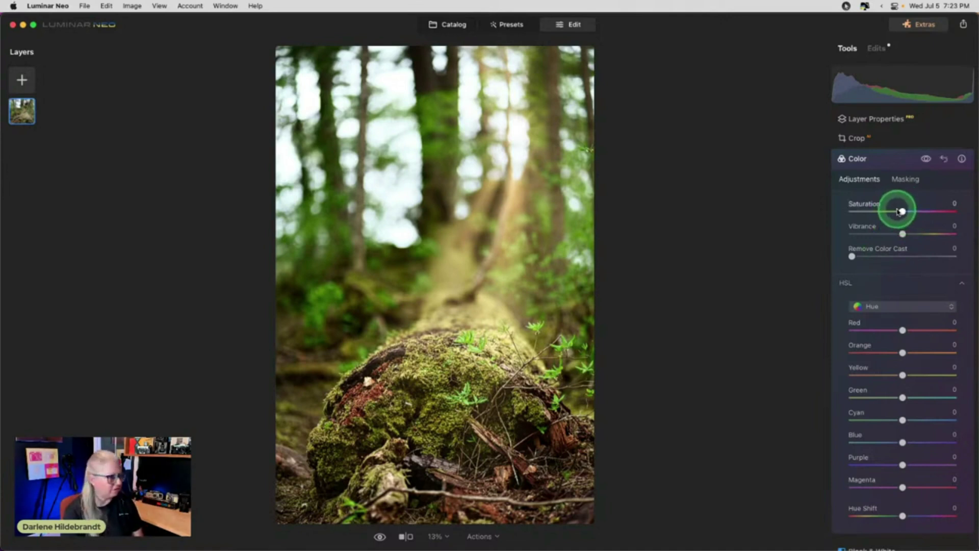
drag(899, 211, 894, 213)
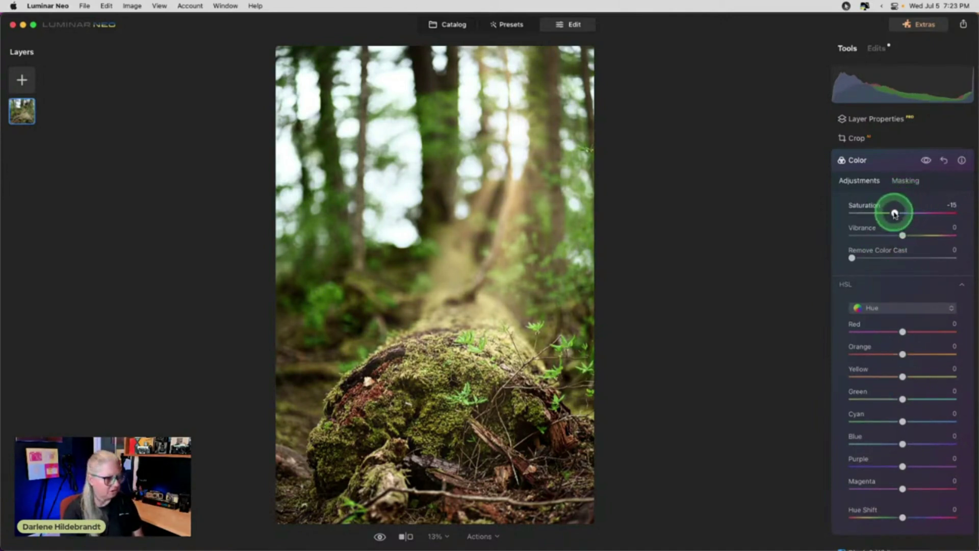
double_click(895, 213)
Lower HSL saturation to Green -21 and Yellow -9.
click(892, 307)
click(887, 332)
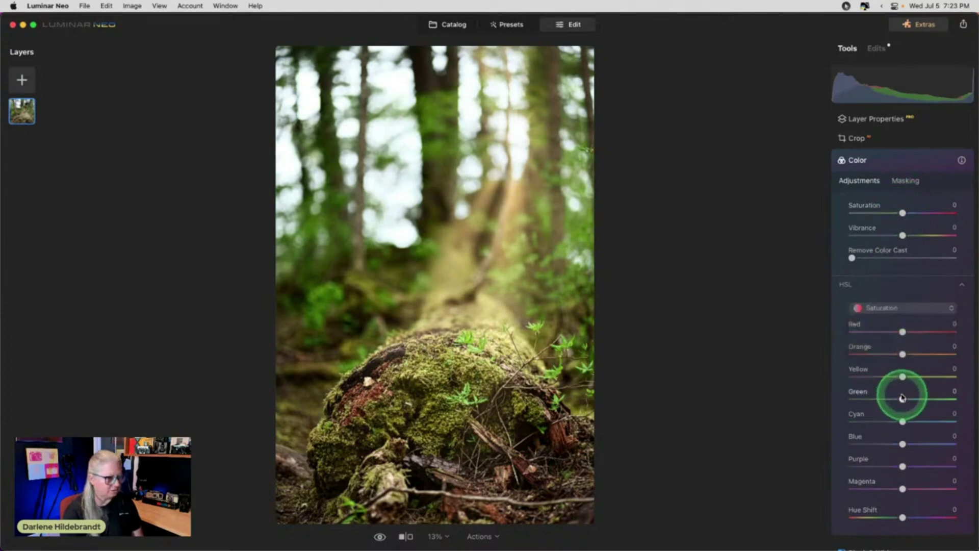
drag(902, 398, 888, 398)
drag(902, 377, 897, 378)
drag(888, 398, 893, 397)
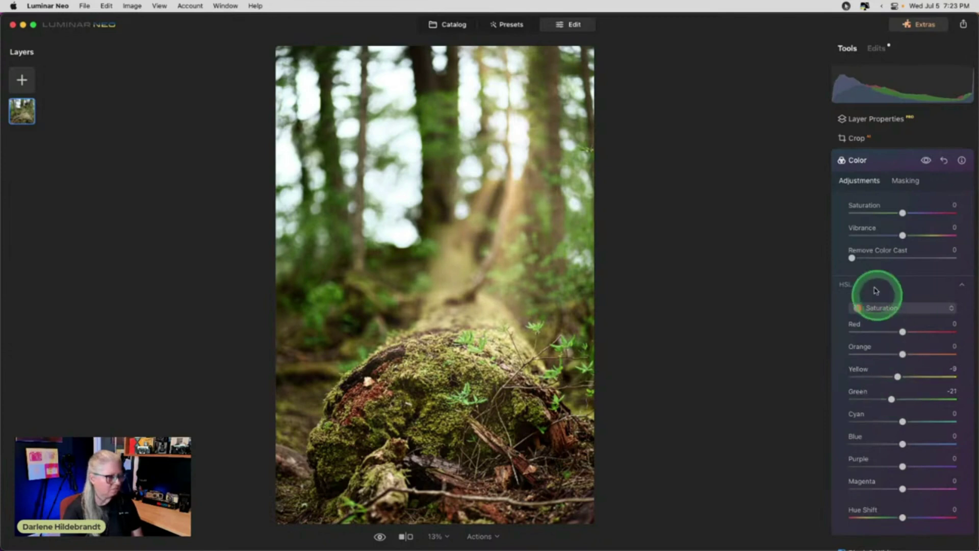
Shift HSL hue to Green -14 and Yellow -6.
click(877, 306)
click(877, 324)
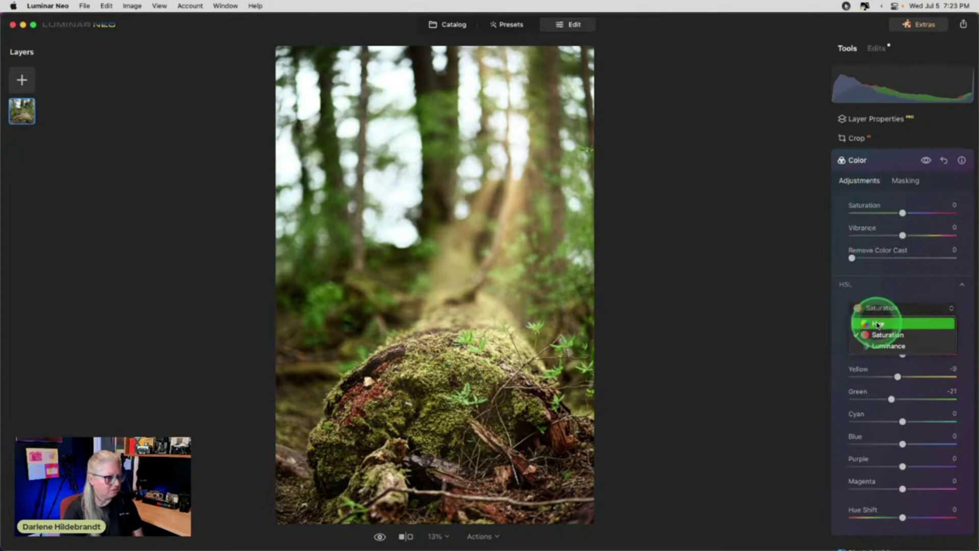
drag(903, 401, 897, 399)
click(902, 376)
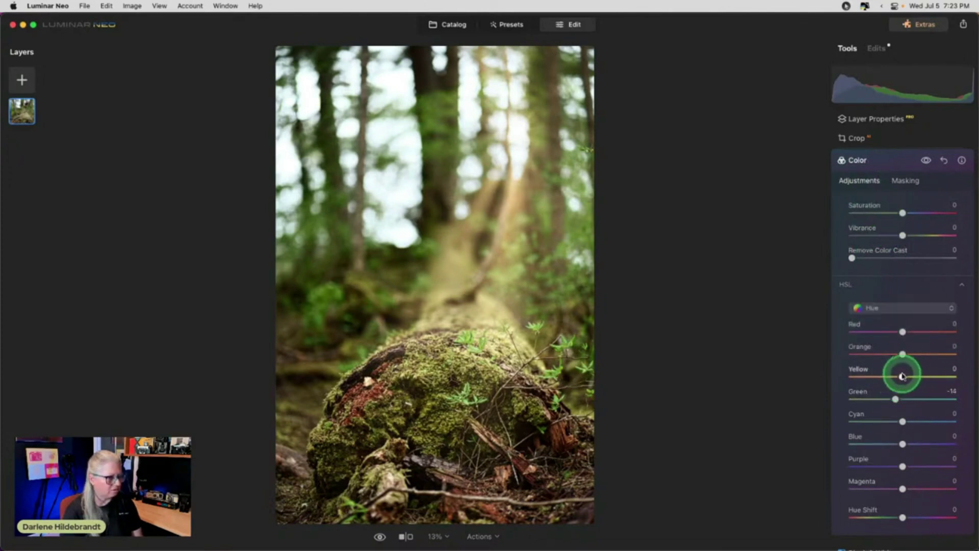
click(901, 193)
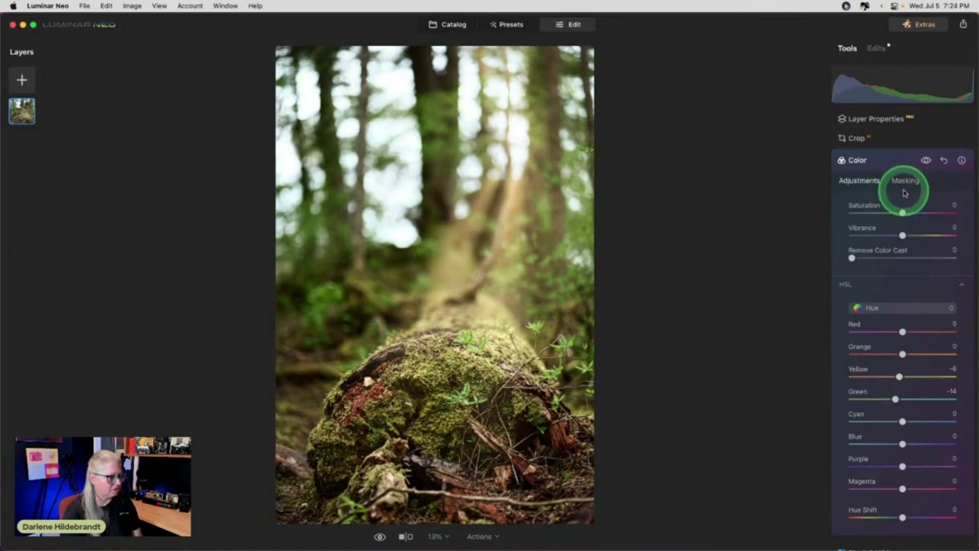
click(905, 180)
Draw a linear gradient mask limiting the colour changes to the upper background.
click(866, 219)
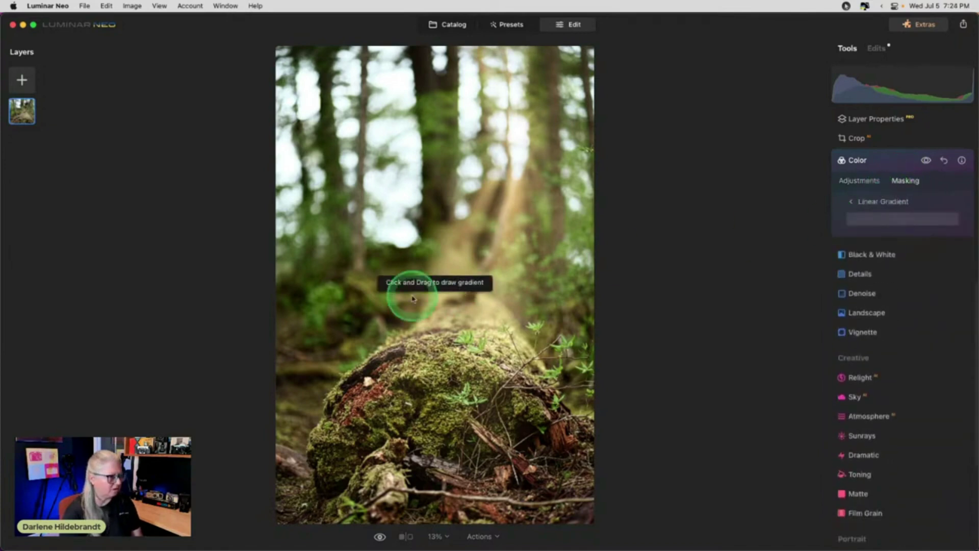
drag(448, 258, 457, 329)
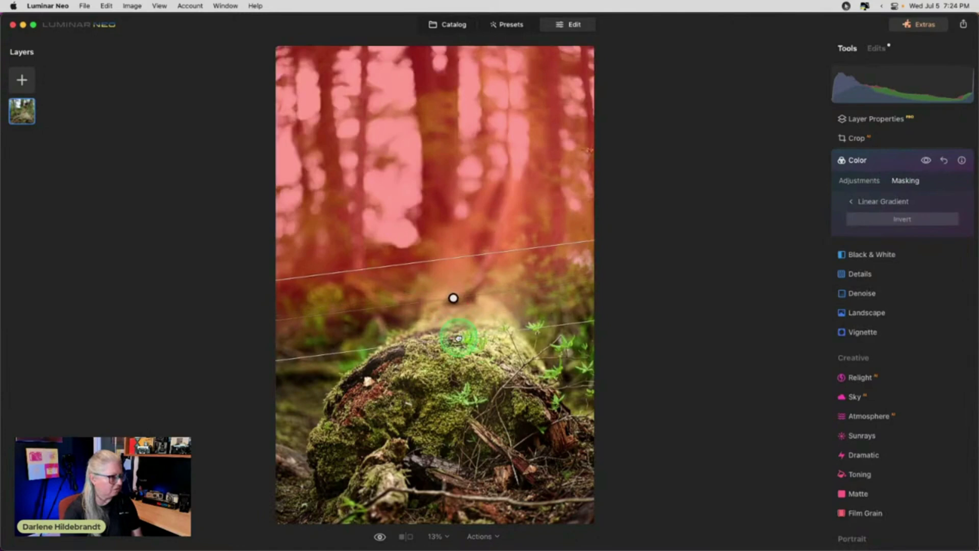
click(873, 181)
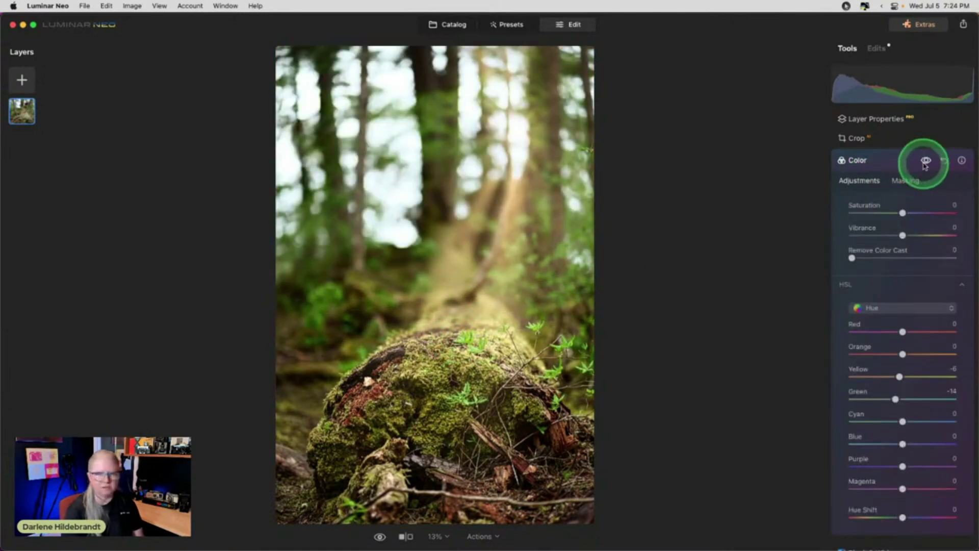
click(925, 162)
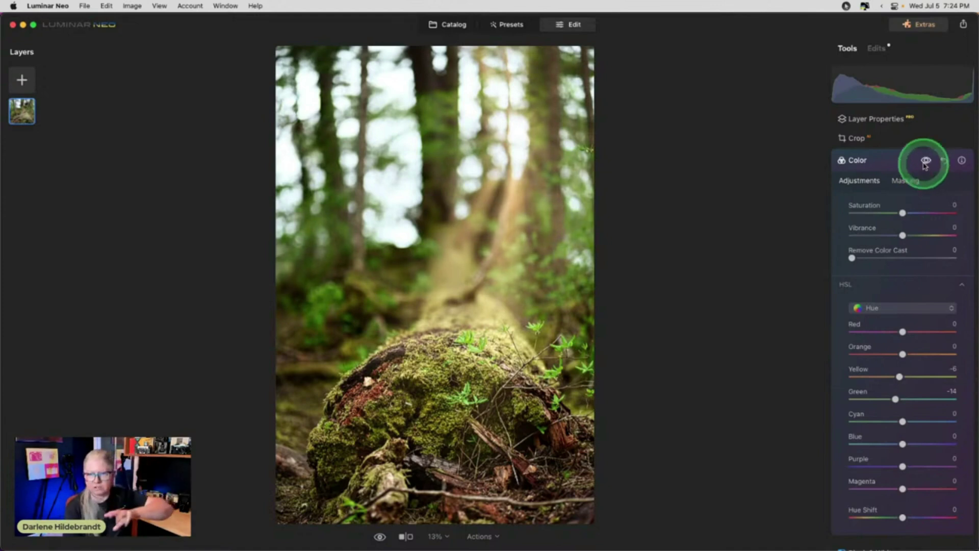
Collapse the Color tool and compare the edit against the original photo.
click(896, 163)
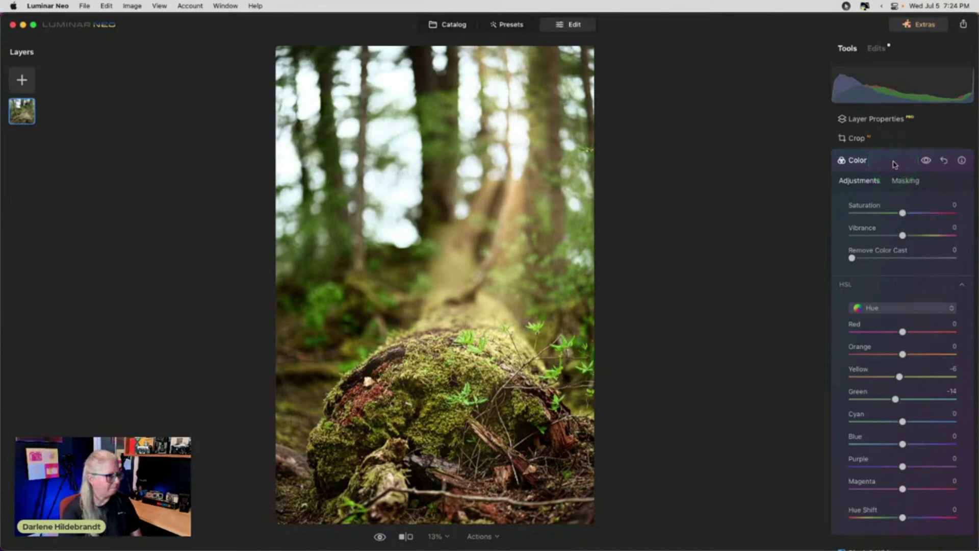
click(893, 164)
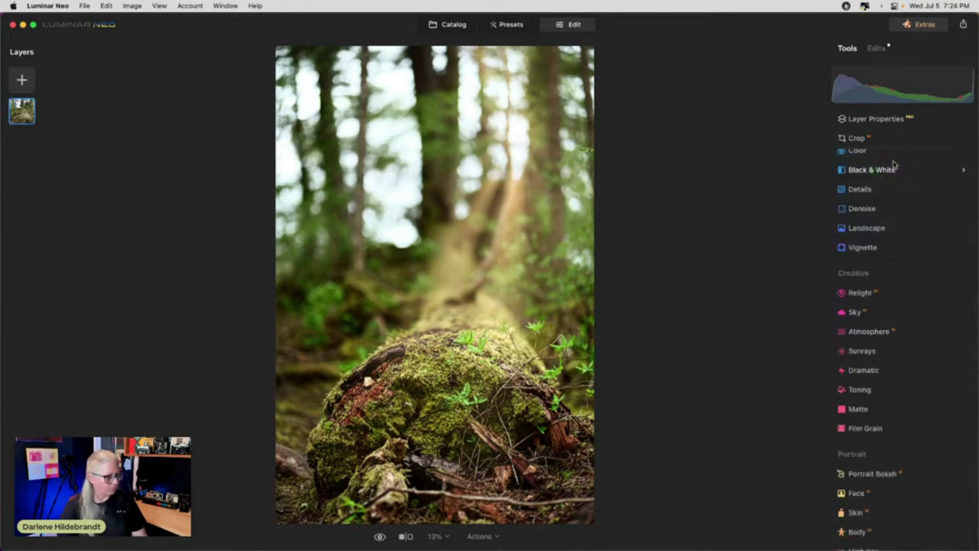
key(backslash)
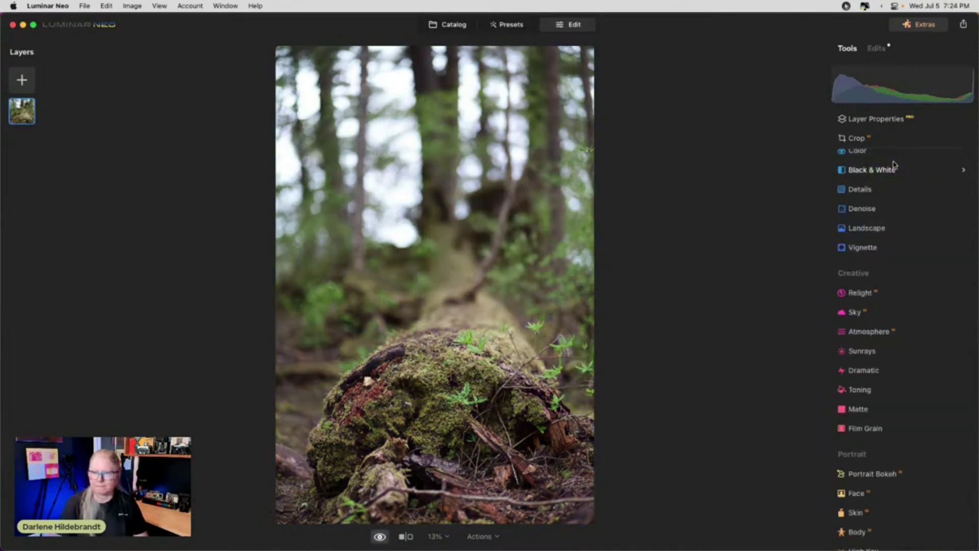
key(backslash)
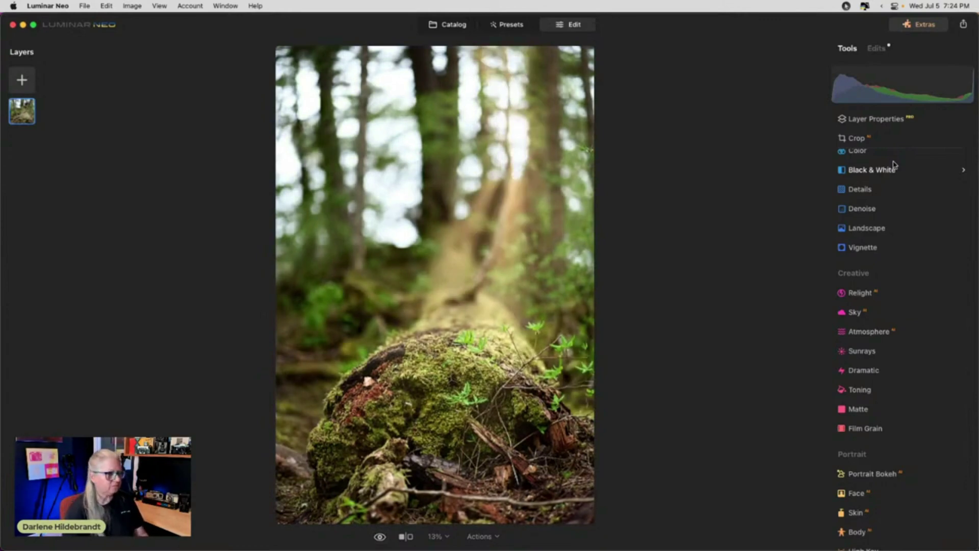
Reposition the Sunrays sun centre into the bright gap among the upper treetops.
click(873, 47)
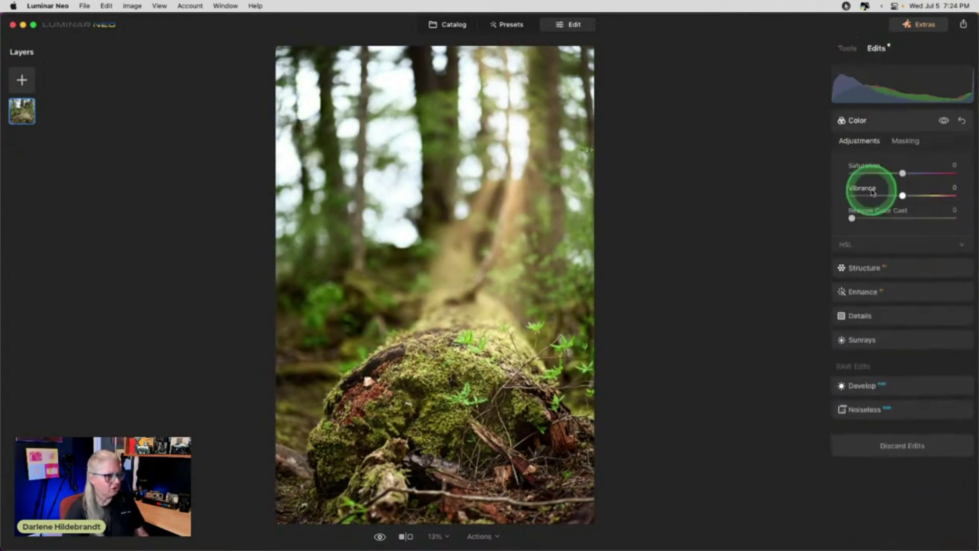
click(904, 339)
click(901, 260)
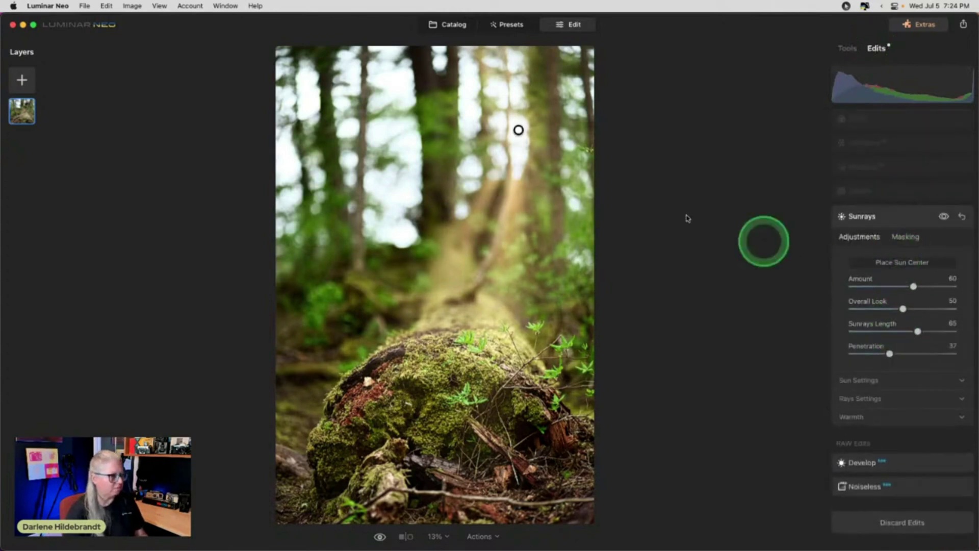
drag(519, 130, 474, 125)
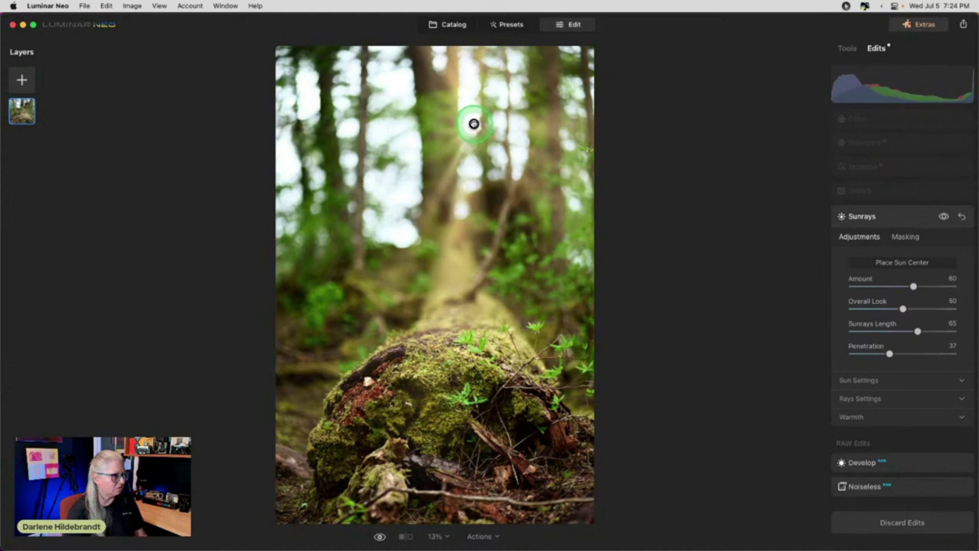
mouse_move(474, 124)
mouse_down()
mouse_move(464, 115)
mouse_move(472, 115)
mouse_up()
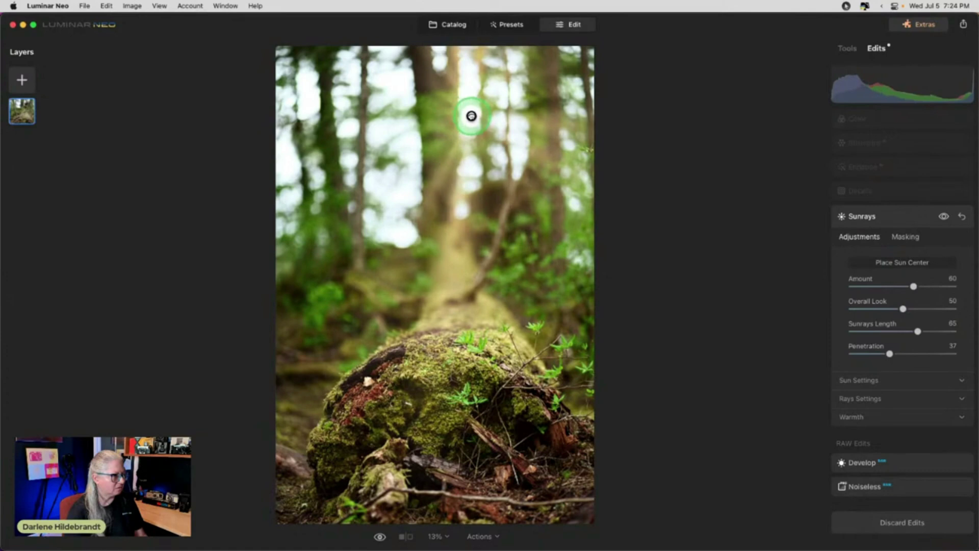
click(890, 262)
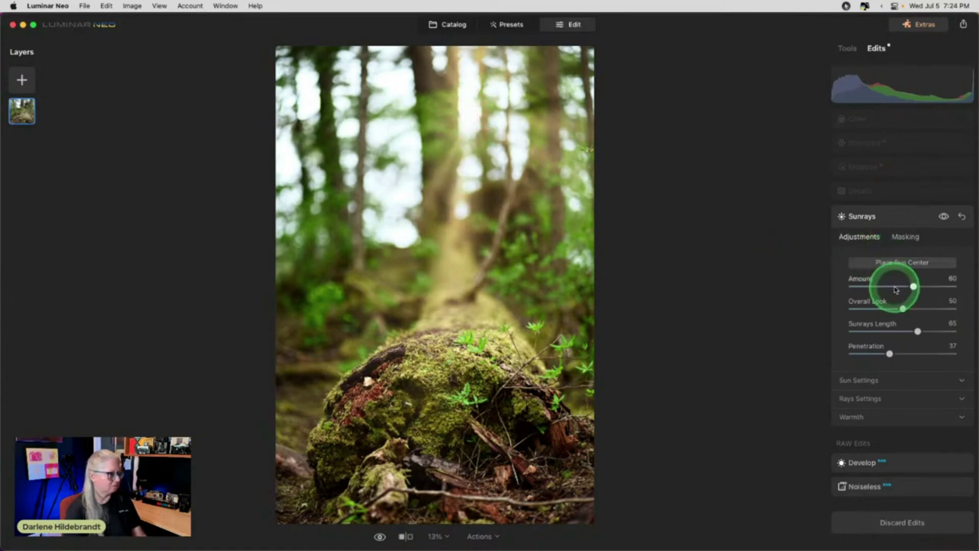
click(894, 218)
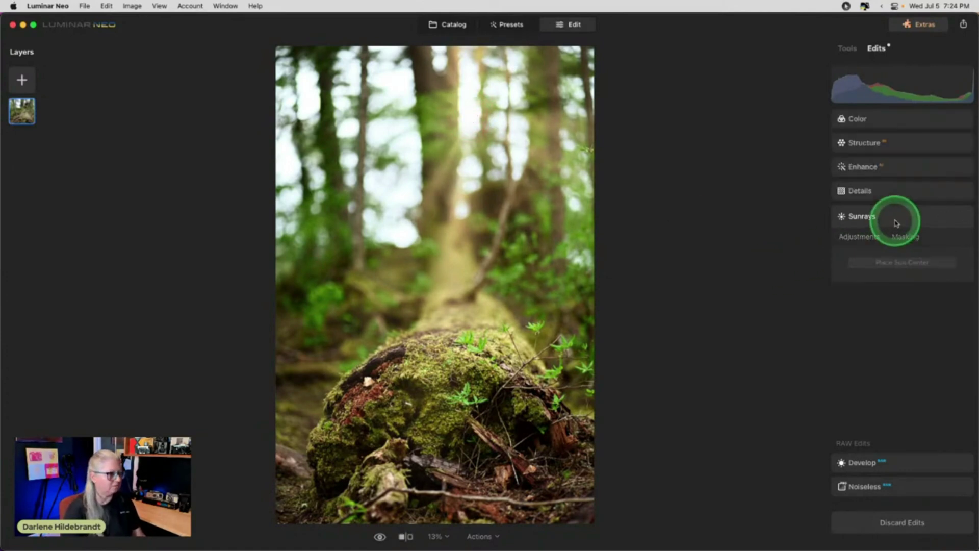